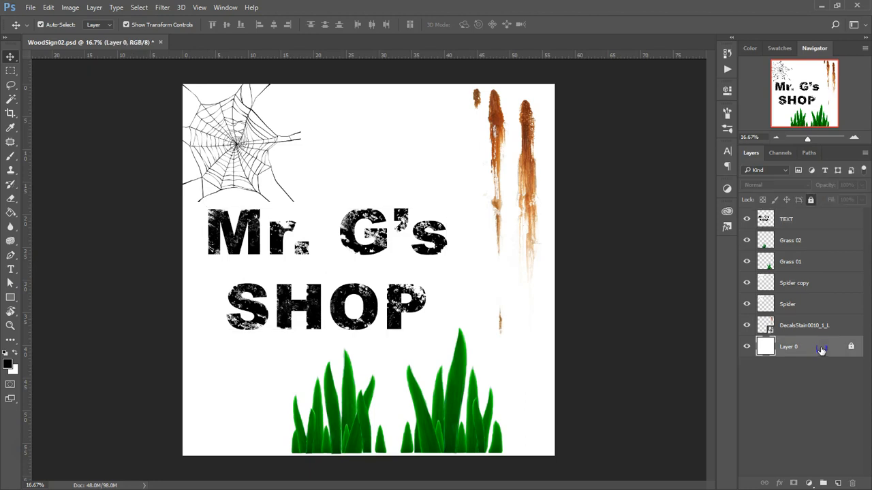
Step: Unlock Layer 0 and group all layers from TEXT down to Layer 0 into a group named DIFF
{"action": "left_click", "coordinate": [810, 199]}
{"action": "left_click", "coordinate": [805, 219]}
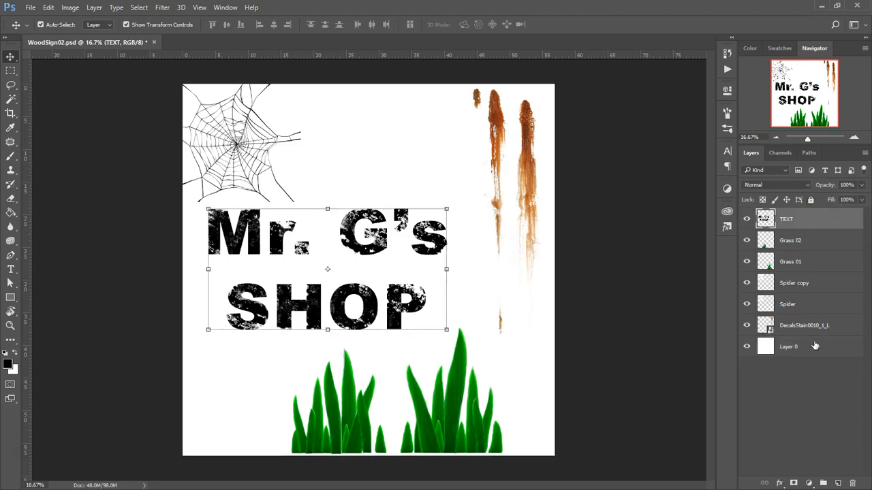
{"action": "left_click", "coordinate": [816, 346], "text": "shift"}
{"action": "left_click", "coordinate": [807, 225]}
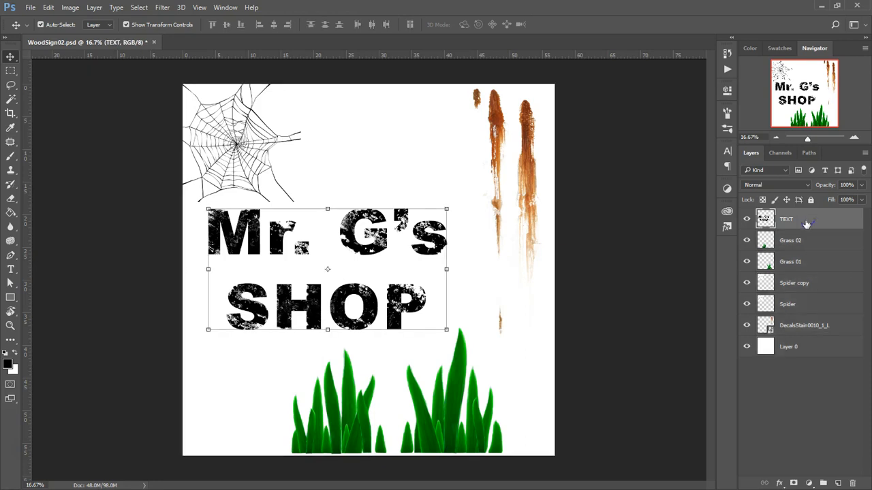
{"action": "left_click", "coordinate": [817, 344], "text": "shift"}
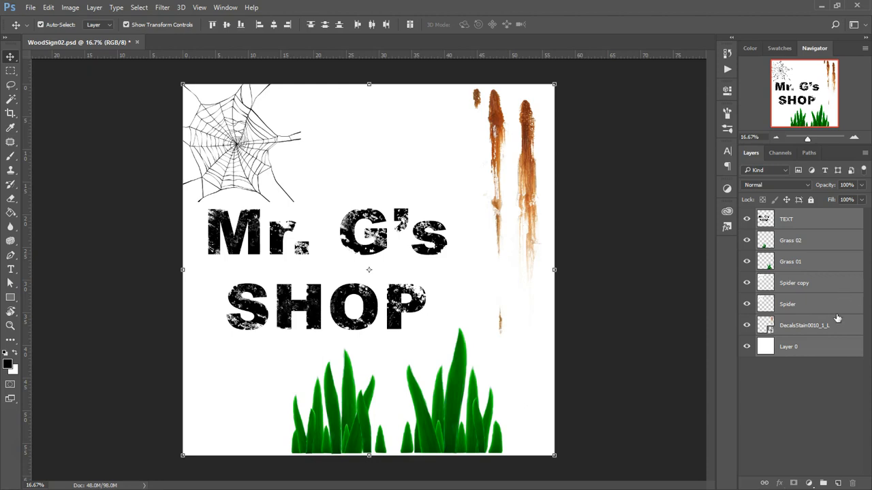
{"action": "key", "text": "ctrl+g"}
{"action": "double_click", "coordinate": [788, 215]}
{"action": "type", "text": "DIFF"}
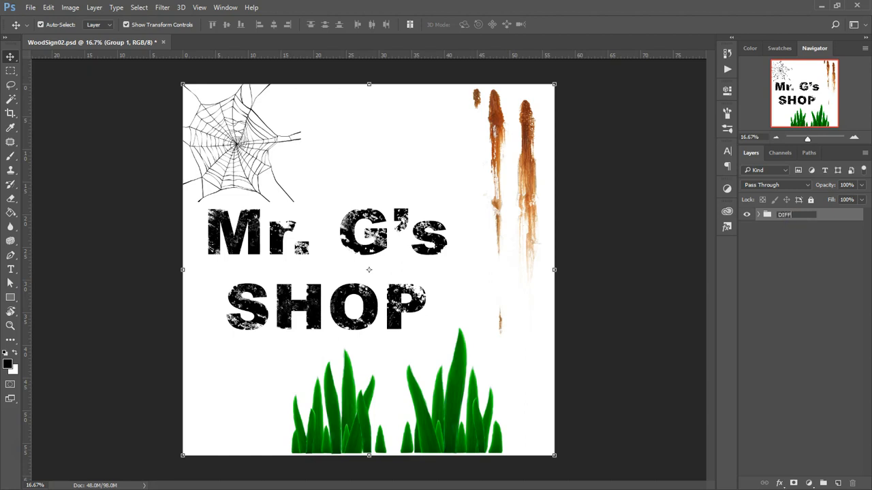
{"action": "key", "text": "Return"}
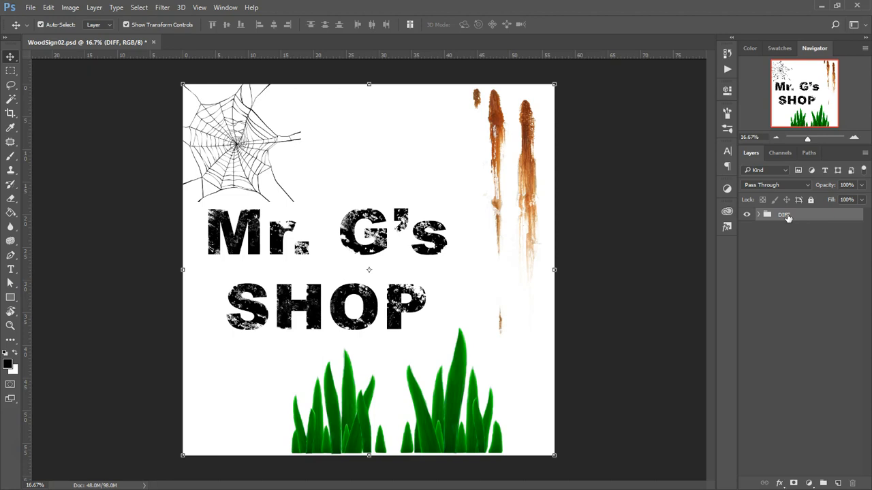
Step: Duplicate the DIFF group and rename the copy Opac
{"action": "key", "text": "ctrl+j"}
{"action": "double_click", "coordinate": [788, 215]}
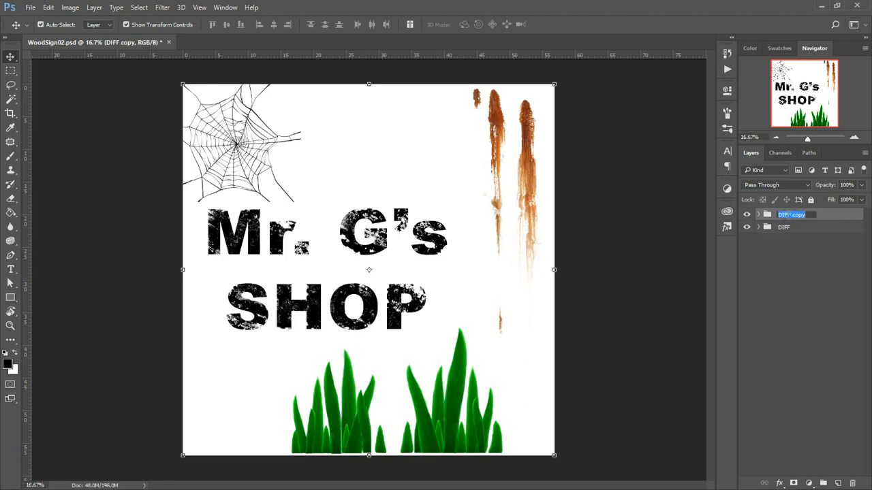
{"action": "type", "text": "OP"}
{"action": "type", "text": "pac"}
{"action": "key", "text": "Return"}
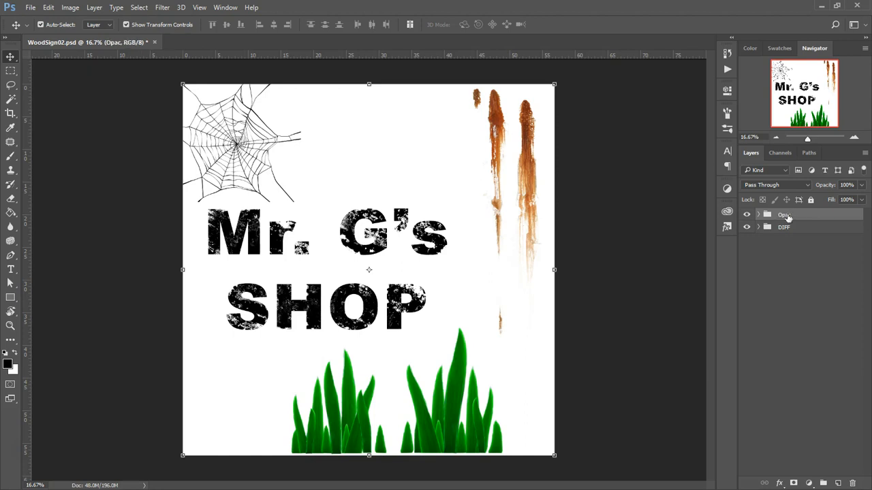
Step: Hide the DIFF group and fill Layer 0 inside the Opac group with black using the Paint Bucket
{"action": "left_click", "coordinate": [748, 229]}
{"action": "left_click", "coordinate": [758, 215]}
{"action": "left_click", "coordinate": [798, 235]}
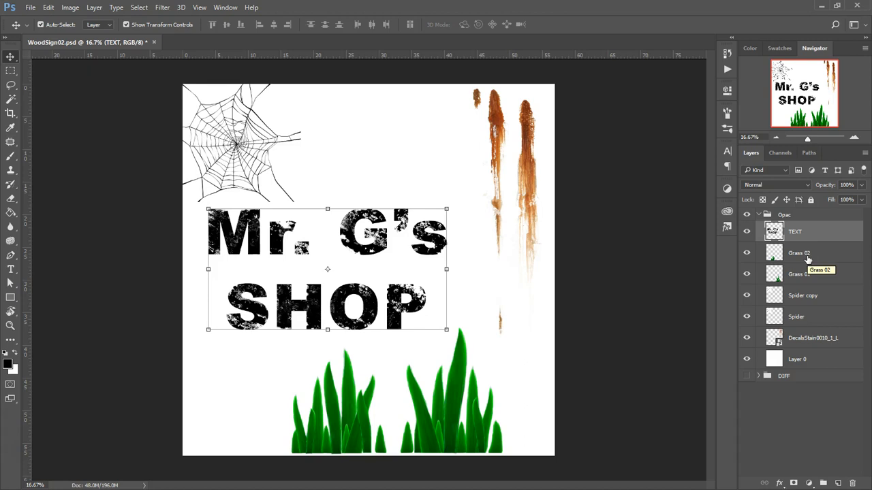
{"action": "left_click", "coordinate": [800, 362]}
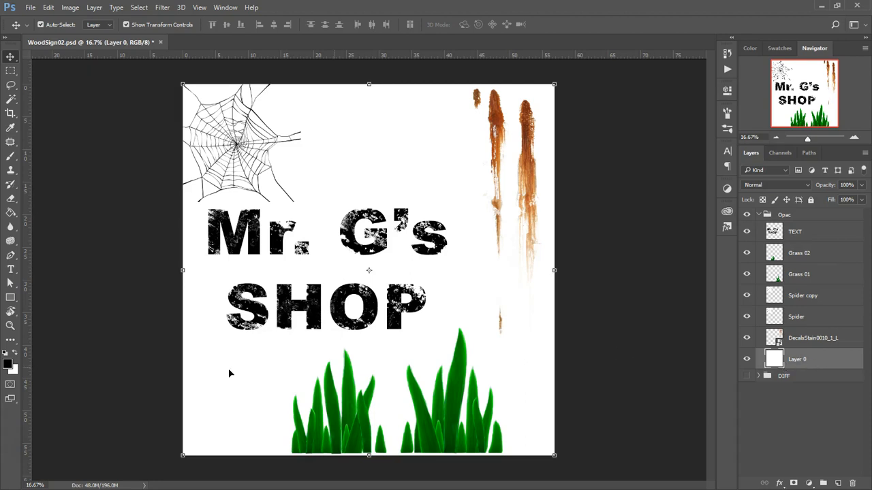
{"action": "left_click", "coordinate": [8, 365]}
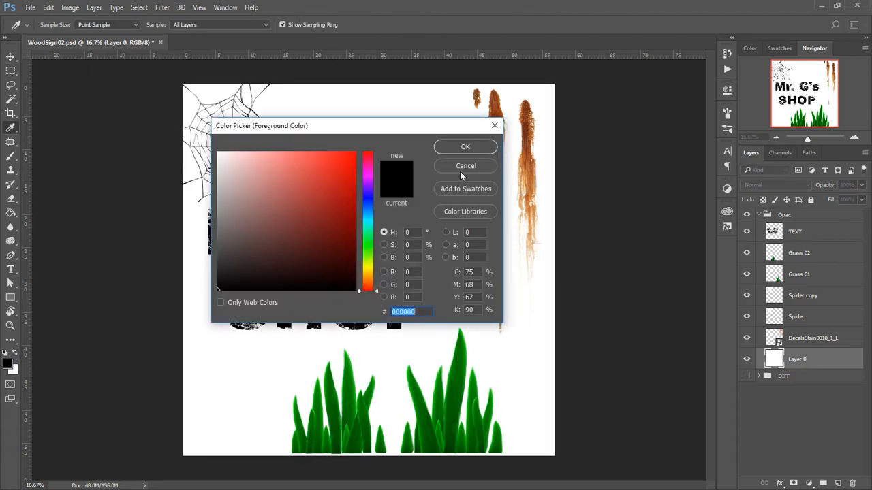
{"action": "left_click", "coordinate": [462, 167]}
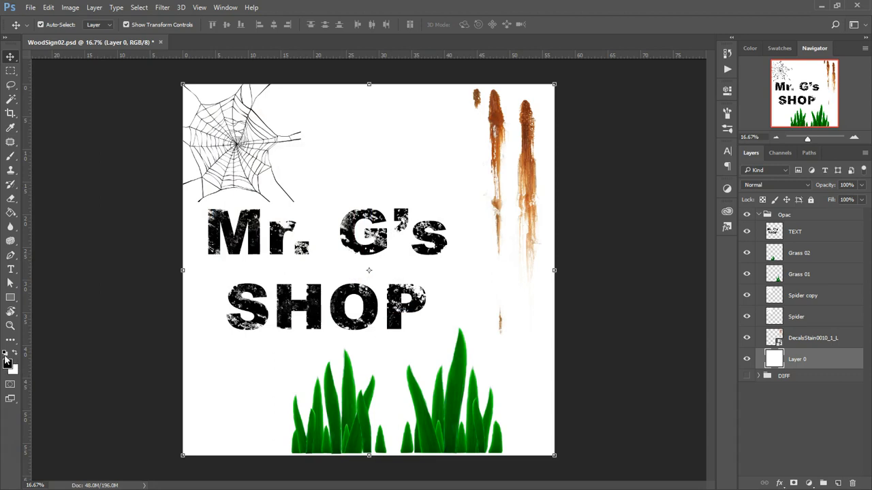
{"action": "left_click", "coordinate": [10, 213]}
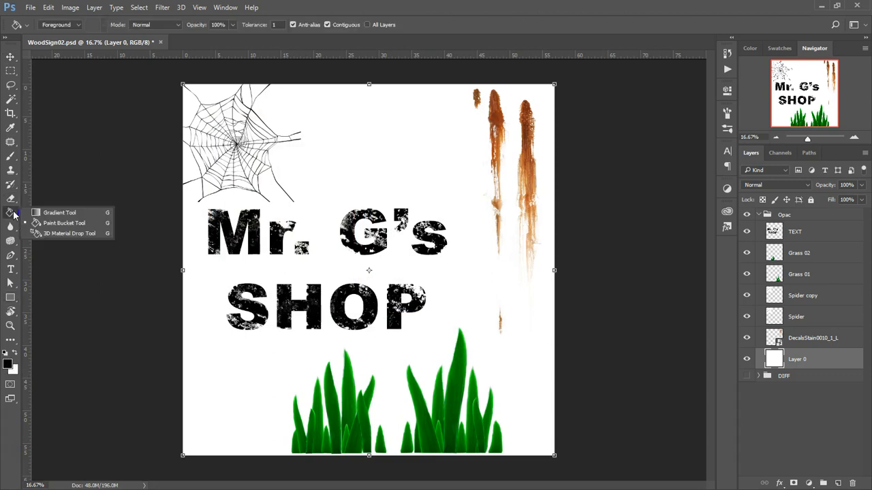
{"action": "left_click", "coordinate": [60, 225]}
{"action": "left_click", "coordinate": [532, 354]}
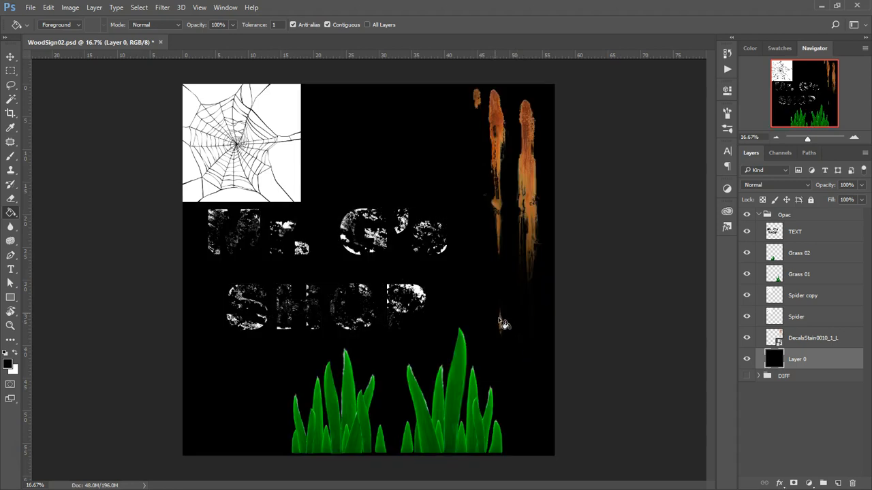
{"action": "key", "text": "v"}
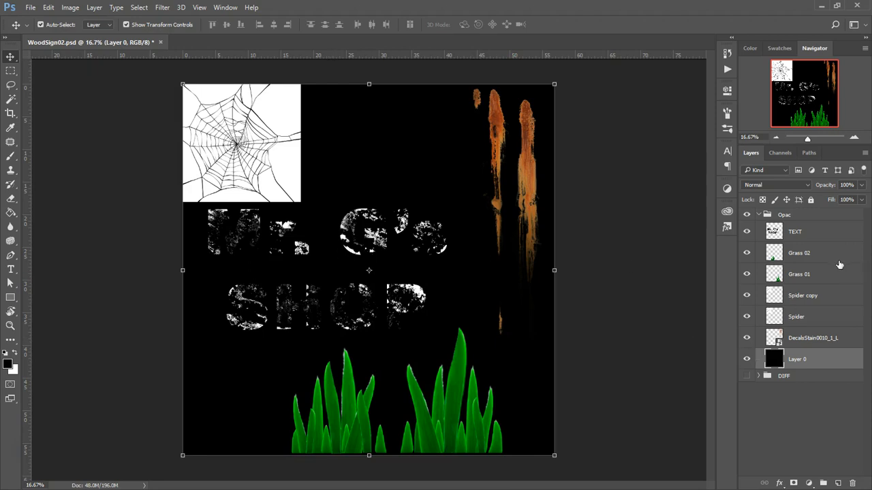
Step: Invert the colours of the TEXT and Spider layers in the Opac group
{"action": "left_click", "coordinate": [804, 233]}
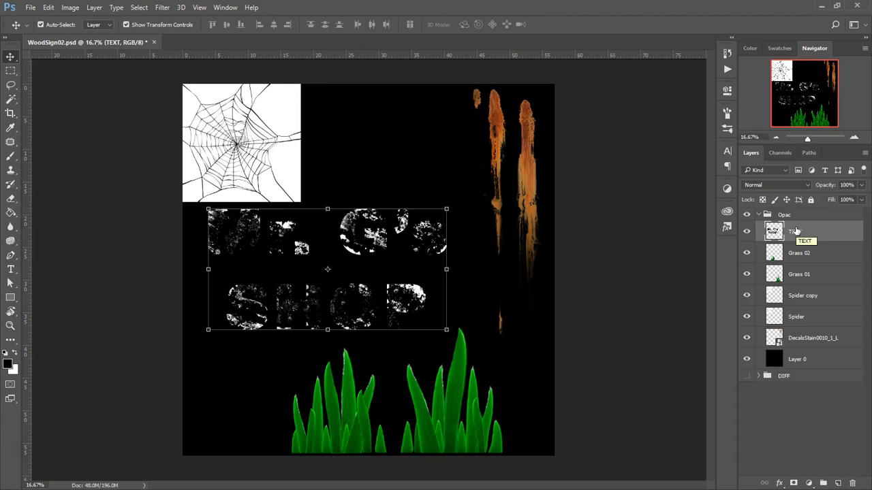
{"action": "key", "text": "ctrl+i"}
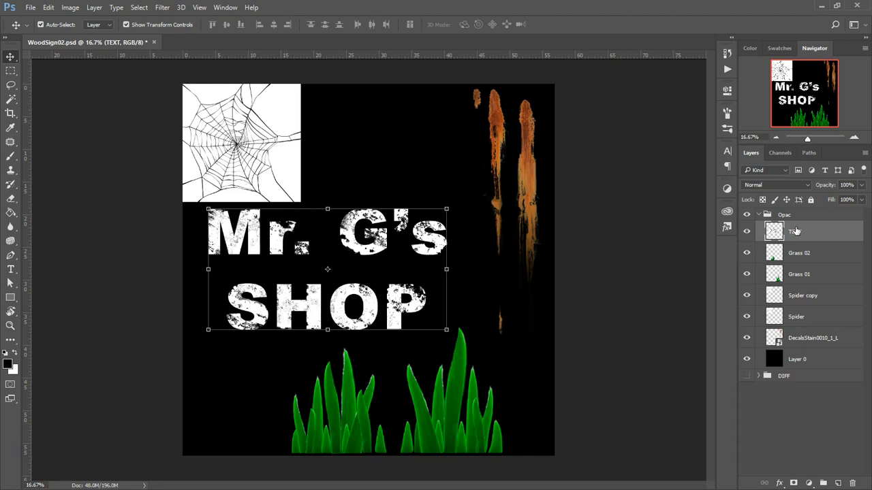
{"action": "left_click", "coordinate": [802, 316]}
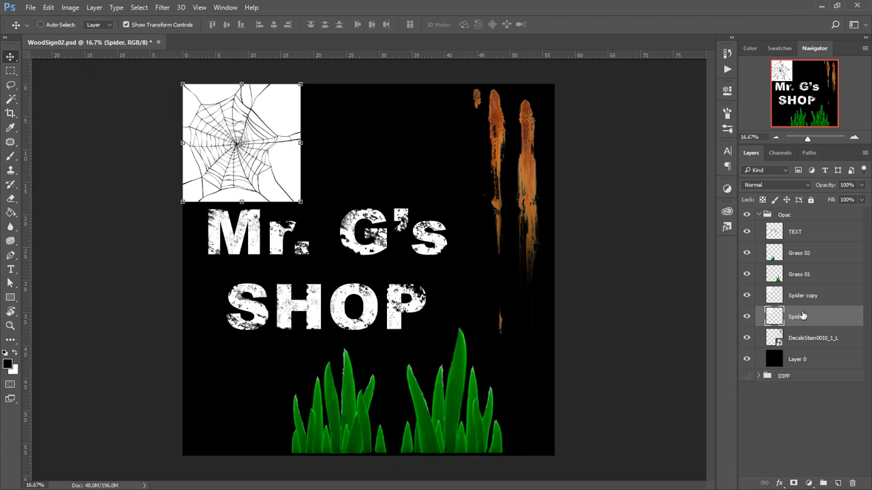
{"action": "key", "text": "ctrl+i"}
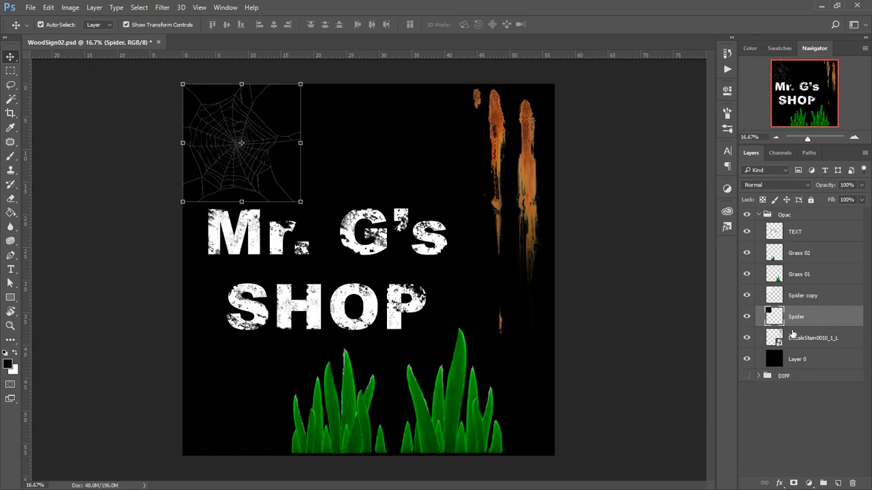
Step: Examine the inverted spider web's strands up close against the black background
{"action": "left_click", "coordinate": [791, 415]}
{"action": "left_click", "coordinate": [855, 138]}
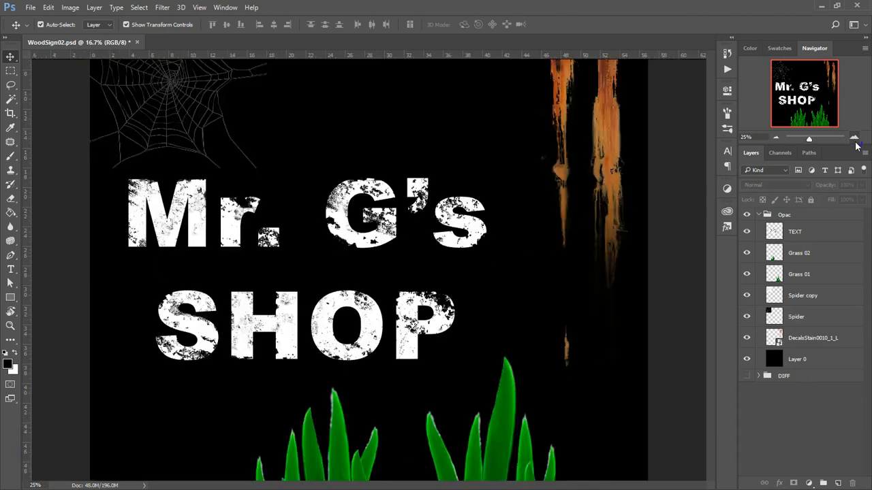
{"action": "left_click", "coordinate": [854, 138]}
{"action": "left_click", "coordinate": [855, 138]}
{"action": "left_click_drag", "start_coordinate": [821, 100], "coordinate": [772, 80]}
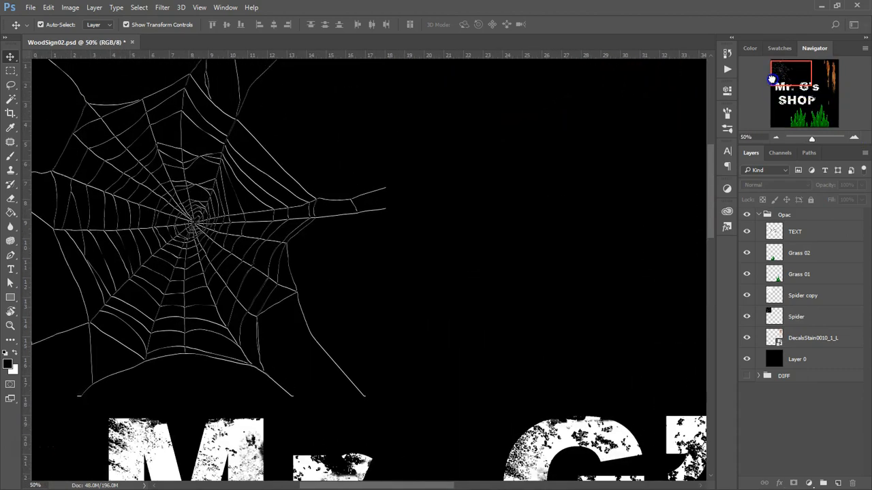
{"action": "left_click", "coordinate": [854, 138]}
{"action": "left_click", "coordinate": [855, 138]}
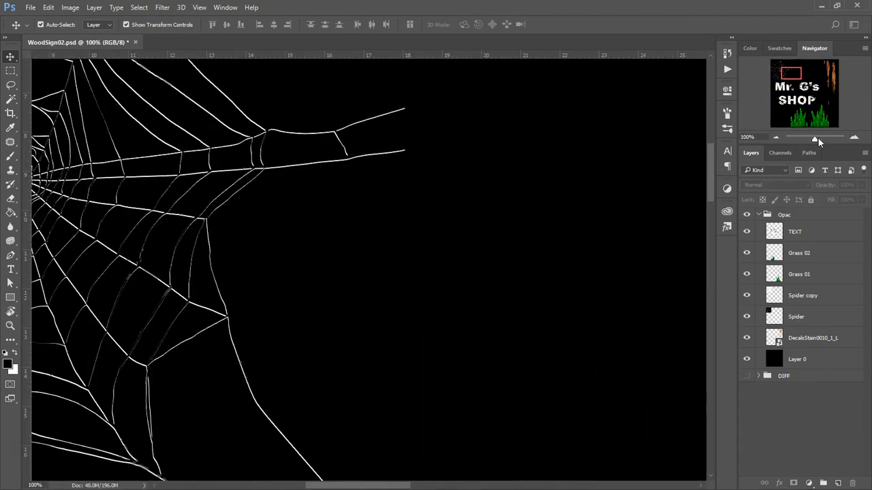
{"action": "left_click", "coordinate": [776, 136]}
{"action": "left_click", "coordinate": [776, 137]}
{"action": "left_click", "coordinate": [776, 137]}
{"action": "left_click", "coordinate": [776, 137]}
{"action": "left_click_drag", "start_coordinate": [809, 100], "coordinate": [838, 85]}
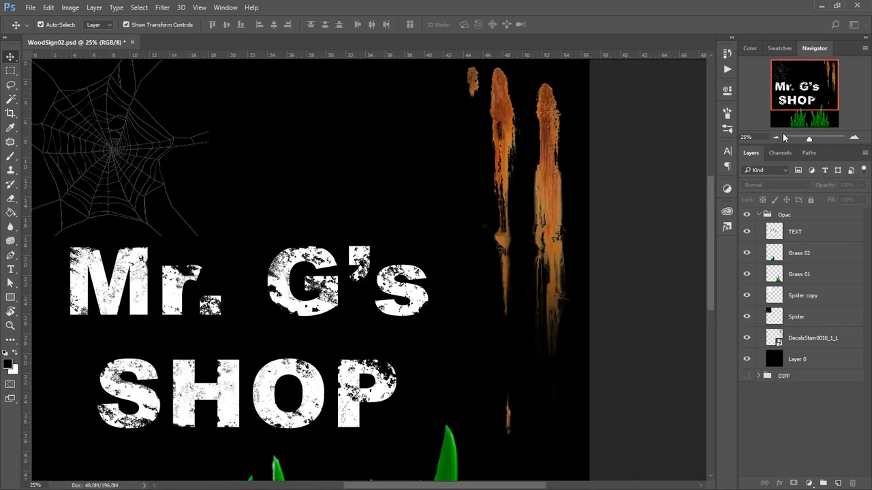
{"action": "left_click", "coordinate": [776, 137]}
Step: Apply a white (ffffff) Color Overlay at 100% opacity to the Grass 01 layer in the Opac group
{"action": "left_click", "coordinate": [798, 293]}
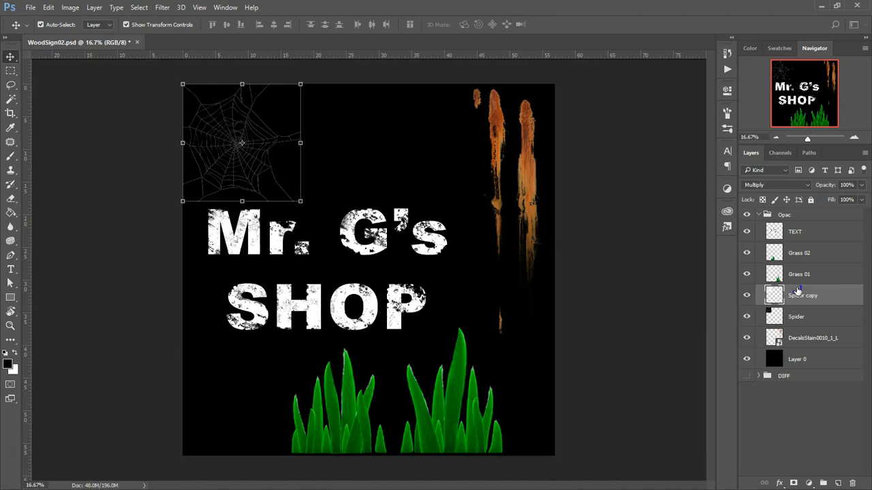
{"action": "left_click", "coordinate": [800, 277]}
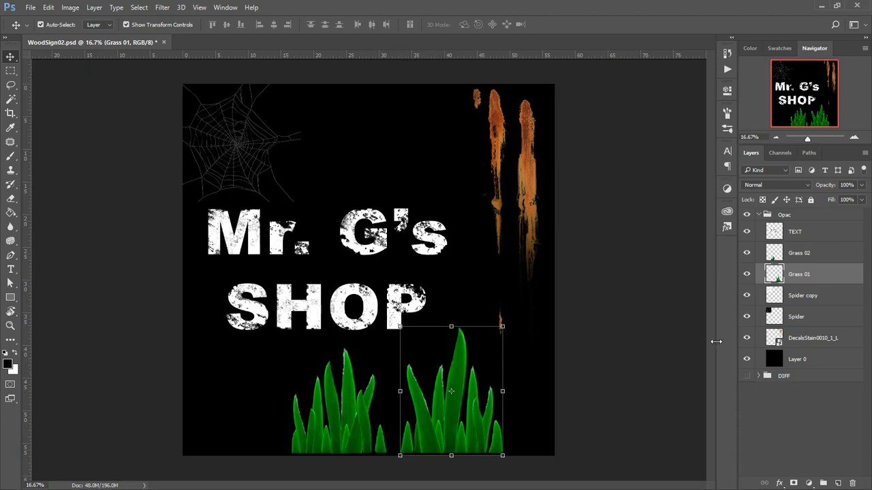
{"action": "mouse_move", "coordinate": [474, 446]}
{"action": "left_mouse_down"}
{"action": "mouse_move", "coordinate": [401, 347]}
{"action": "mouse_move", "coordinate": [469, 378]}
{"action": "mouse_move", "coordinate": [470, 438]}
{"action": "left_mouse_up"}
{"action": "left_click", "coordinate": [747, 273]}
{"action": "left_click", "coordinate": [746, 273]}
{"action": "key", "text": "space"}
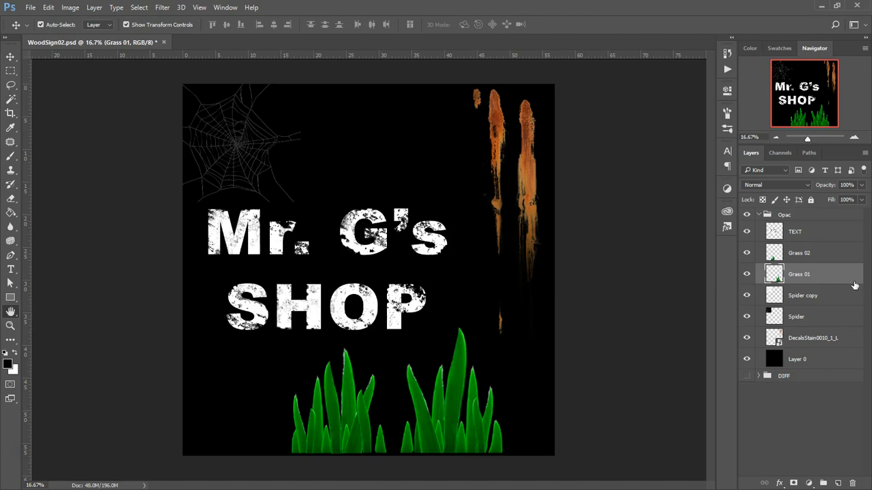
{"action": "double_click", "coordinate": [830, 274]}
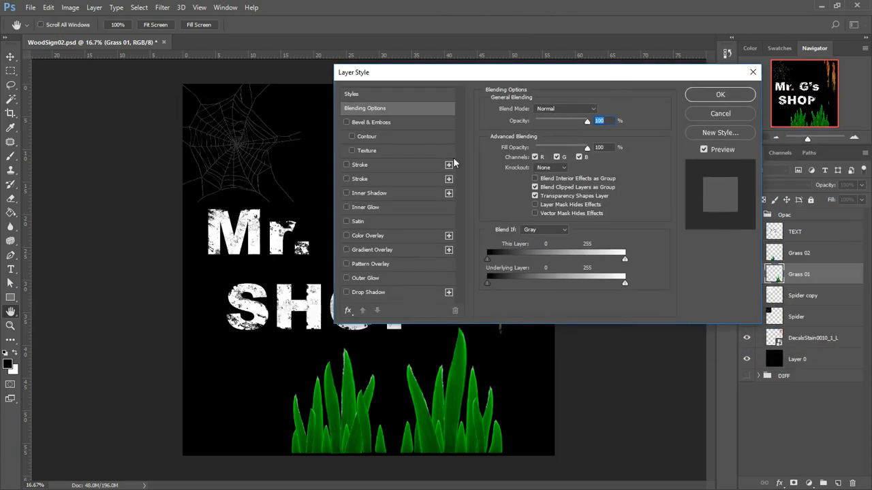
{"action": "left_click", "coordinate": [363, 237]}
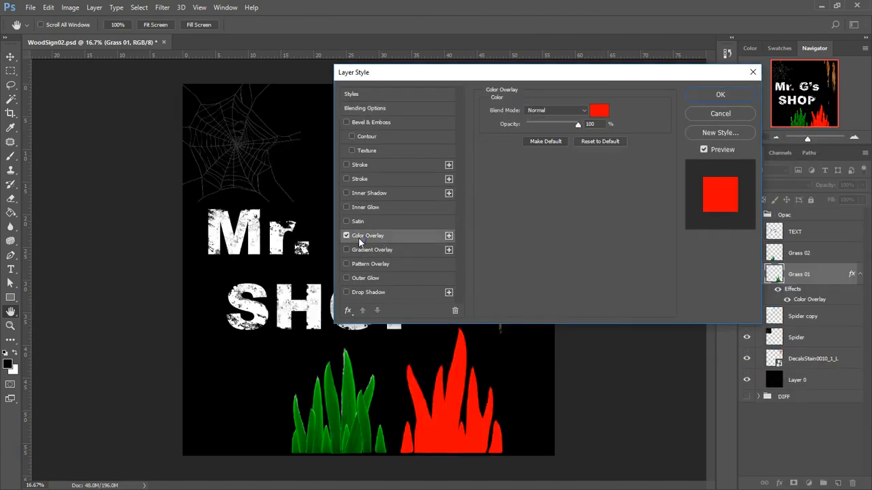
{"action": "left_click", "coordinate": [599, 110]}
{"action": "left_click_drag", "start_coordinate": [312, 221], "coordinate": [216, 151]}
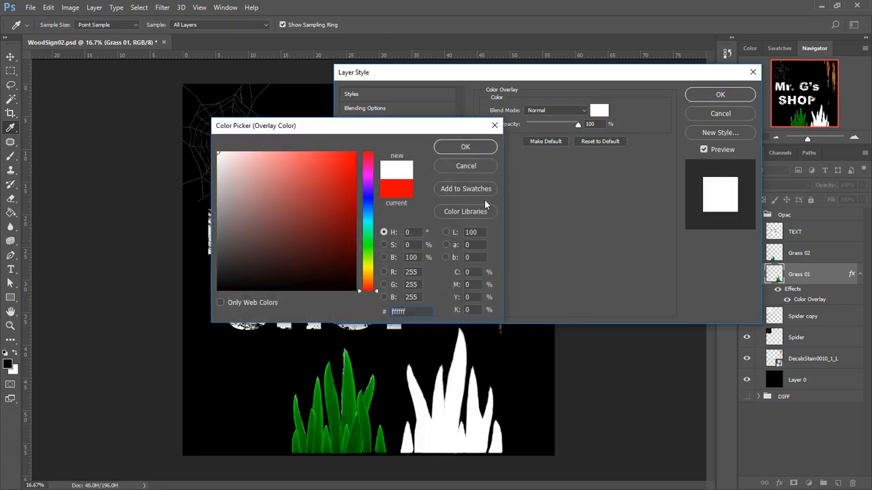
{"action": "left_click", "coordinate": [465, 148]}
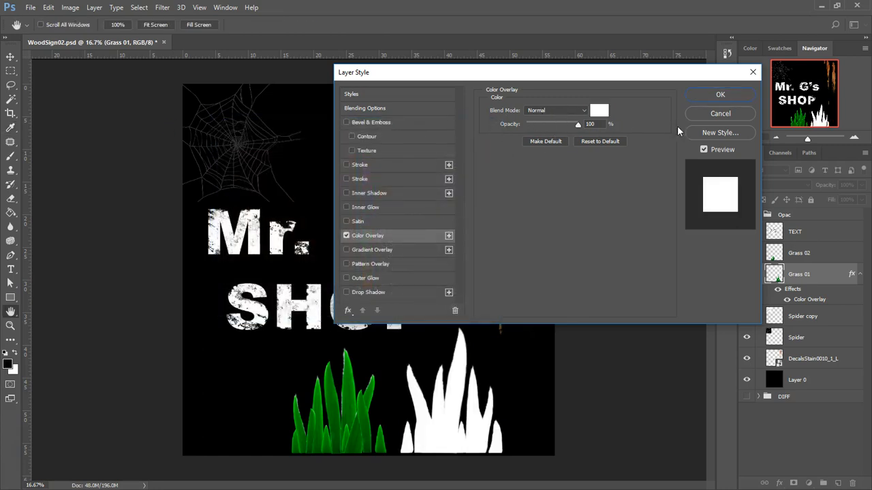
{"action": "left_click", "coordinate": [717, 96]}
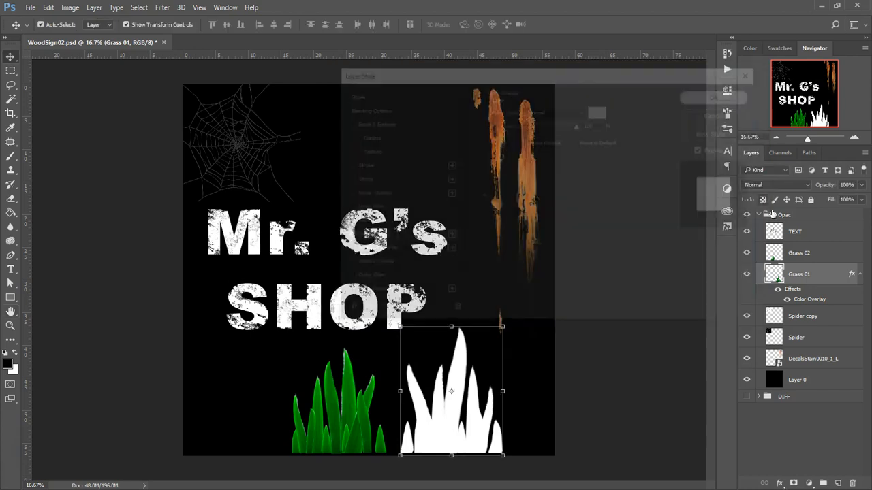
Step: Apply a white Color Overlay at 100% opacity to the Grass 02 layer in the Opac group
{"action": "left_click", "coordinate": [823, 253]}
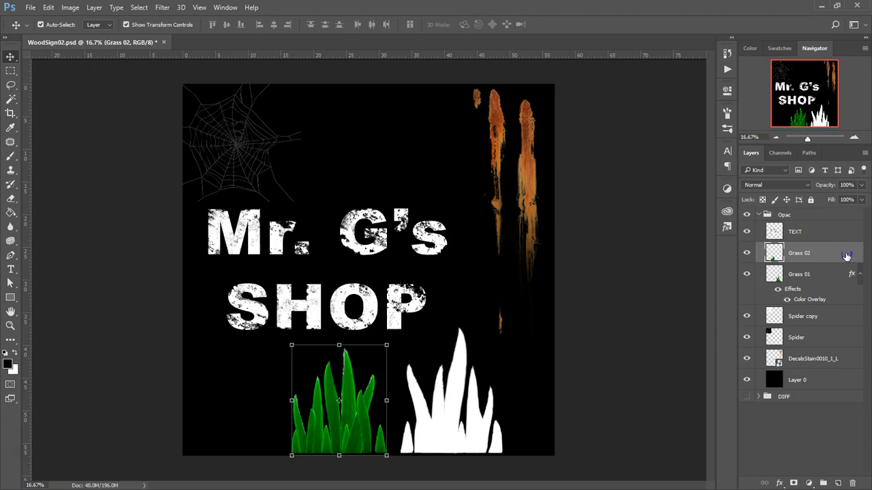
{"action": "double_click", "coordinate": [845, 255]}
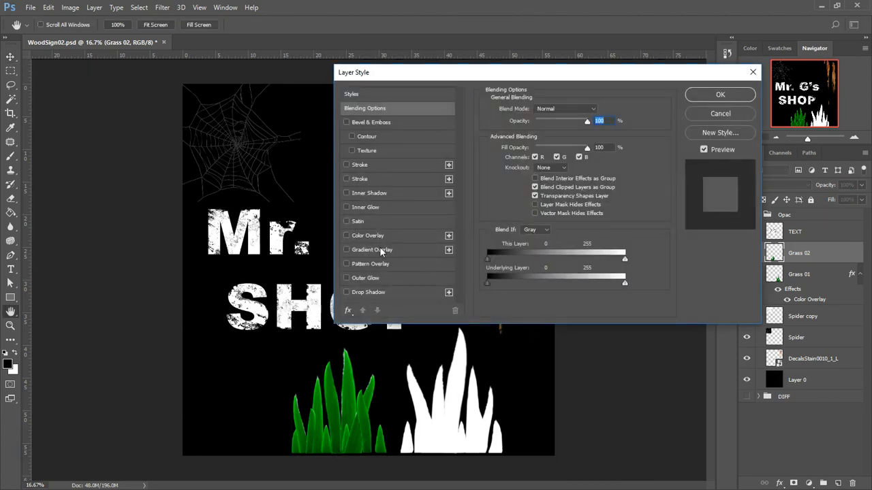
{"action": "left_click", "coordinate": [382, 235]}
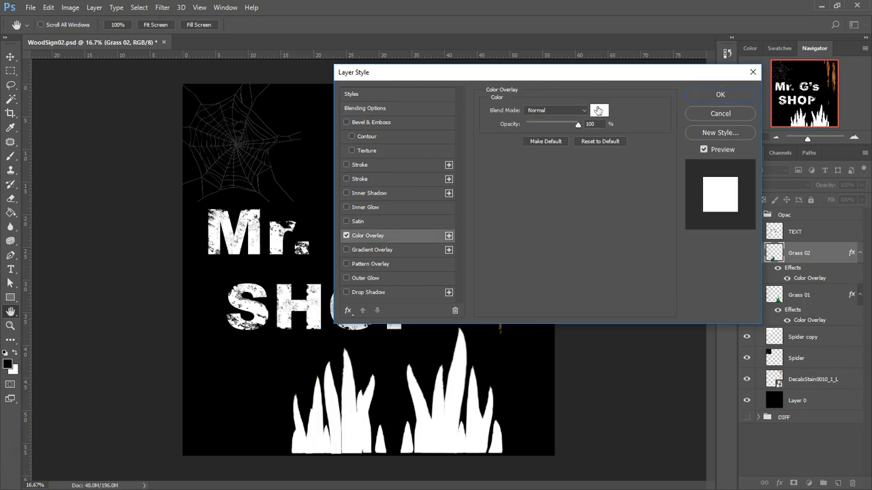
{"action": "left_click", "coordinate": [718, 100]}
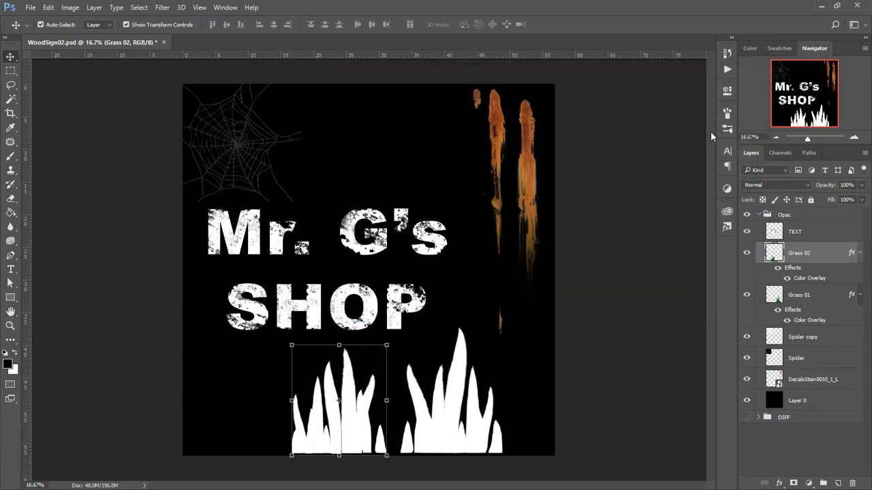
Step: Collapse the effects lists of the Grass 02 and Grass 01 layers in the Opac group
{"action": "left_click", "coordinate": [853, 139]}
{"action": "left_click", "coordinate": [854, 138]}
{"action": "left_click", "coordinate": [854, 138]}
{"action": "left_click_drag", "start_coordinate": [807, 100], "coordinate": [816, 74]}
{"action": "left_click", "coordinate": [776, 136]}
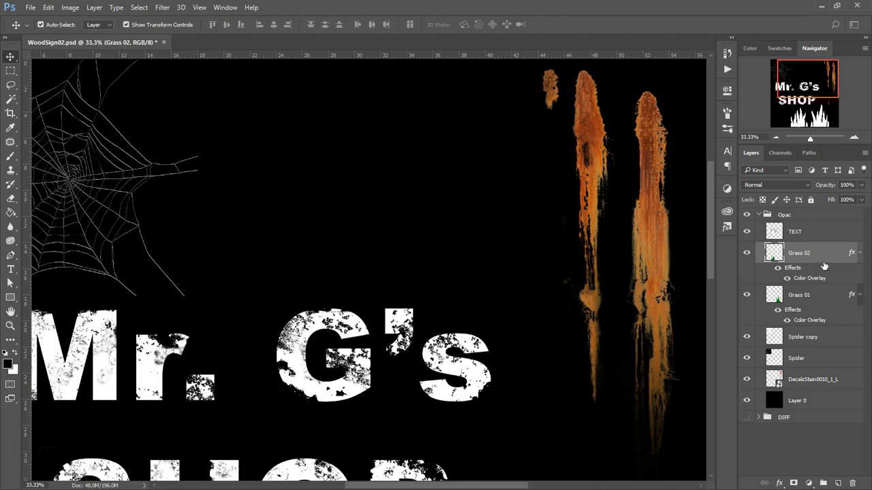
{"action": "left_click", "coordinate": [859, 253]}
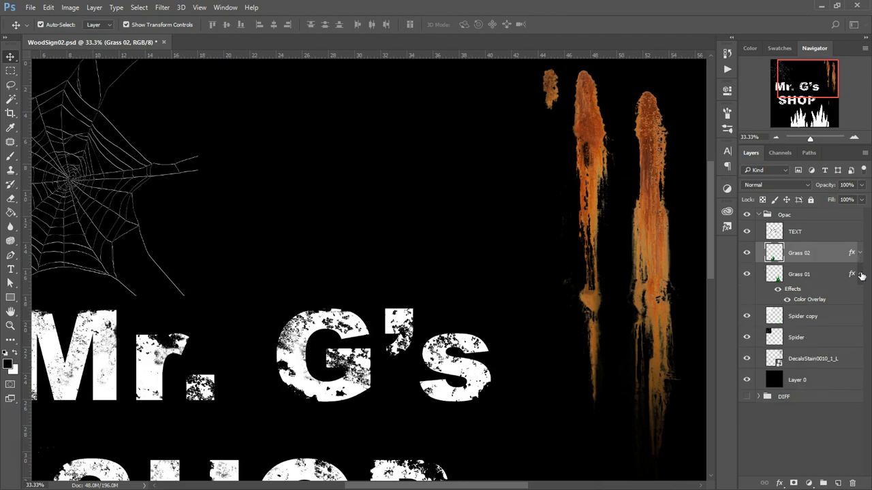
{"action": "left_click", "coordinate": [861, 274]}
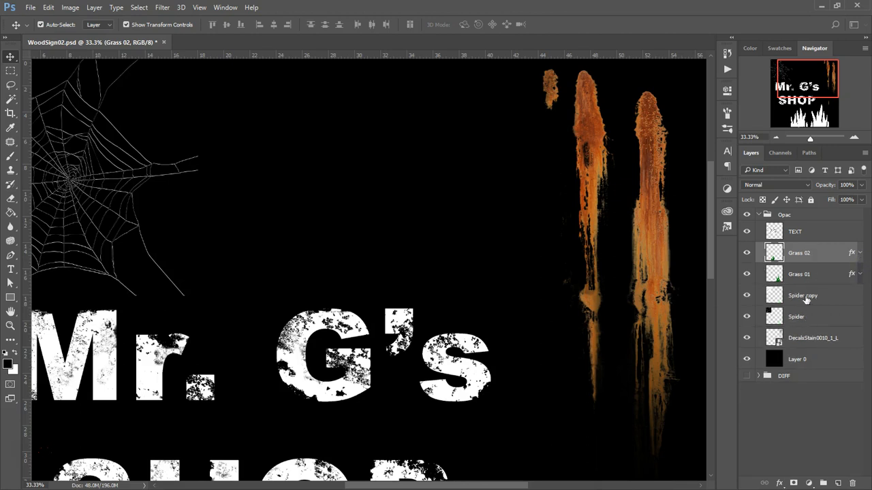
Step: Toggle the visibility of the Spider and Spider copy layers to compare what each contributes to the web
{"action": "left_click", "coordinate": [797, 317]}
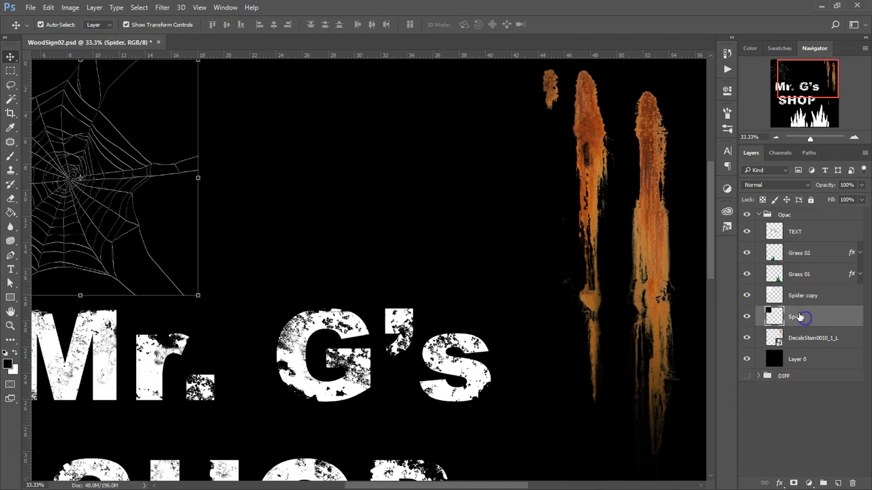
{"action": "left_click", "coordinate": [747, 316]}
{"action": "left_click", "coordinate": [747, 317]}
{"action": "left_click", "coordinate": [746, 296]}
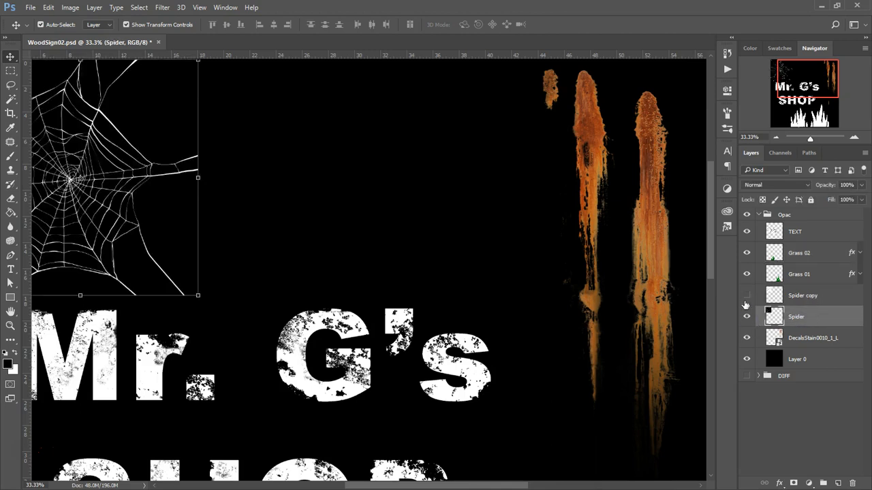
{"action": "left_click", "coordinate": [747, 296]}
{"action": "left_click", "coordinate": [747, 318]}
{"action": "left_click", "coordinate": [749, 319]}
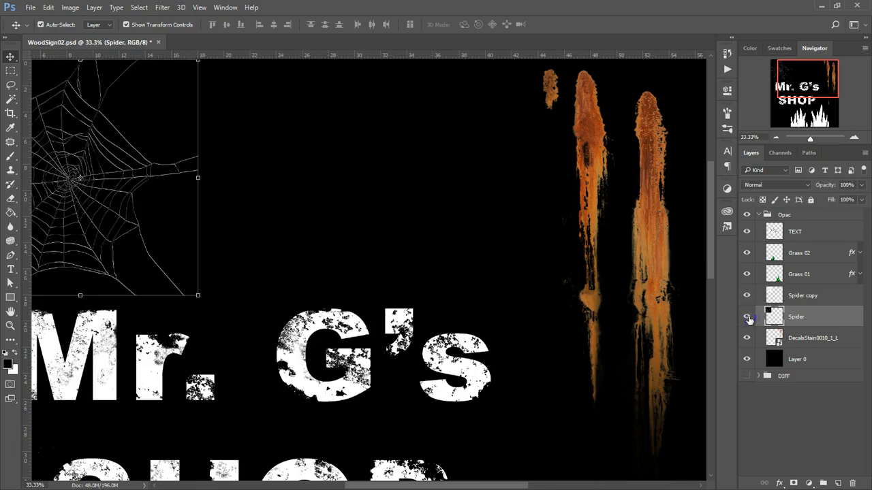
{"action": "left_click", "coordinate": [749, 318]}
{"action": "left_click", "coordinate": [746, 297]}
{"action": "left_click", "coordinate": [747, 317]}
Step: Invert the colours of the Spider copy layer in isolation and make the Spider layer visible again
{"action": "left_click", "coordinate": [746, 317]}
{"action": "left_click", "coordinate": [747, 297]}
{"action": "left_click", "coordinate": [803, 295]}
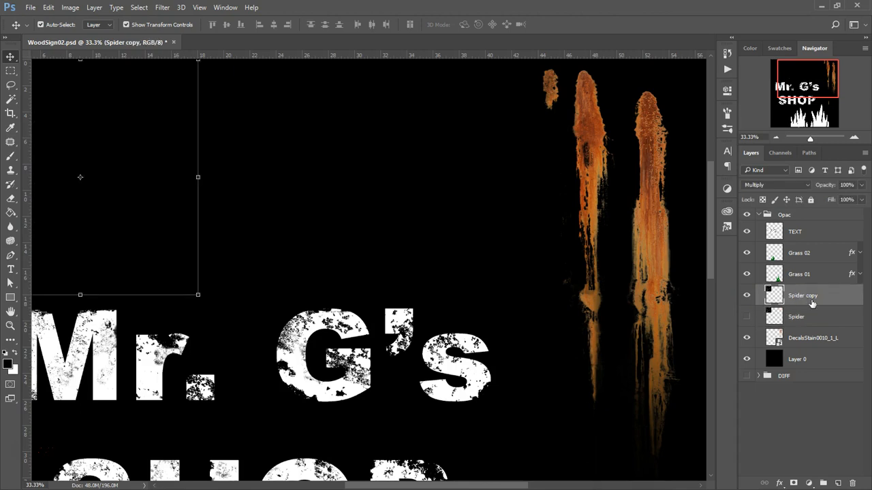
{"action": "left_click", "coordinate": [746, 317]}
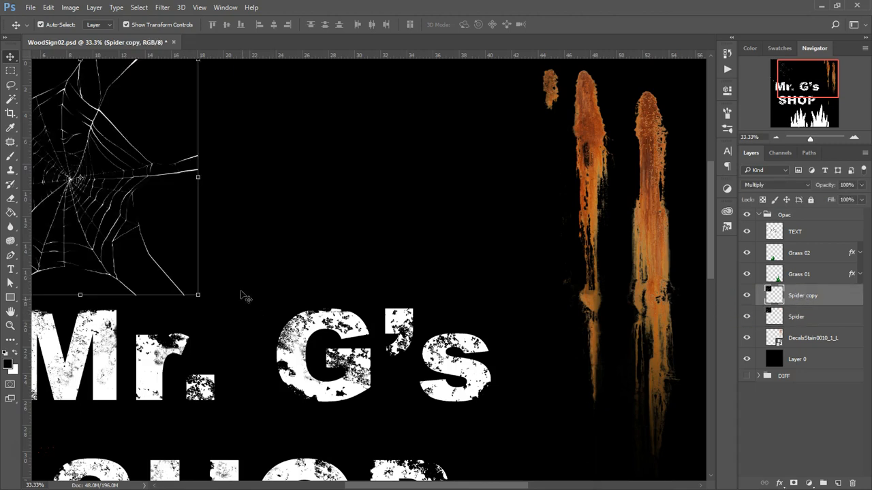
Step: Change the Spider copy layer's blend mode to Screen and check the web's strands
{"action": "left_click_drag", "start_coordinate": [104, 197], "coordinate": [285, 226]}
{"action": "left_click", "coordinate": [855, 137]}
{"action": "left_click", "coordinate": [854, 138]}
{"action": "left_click", "coordinate": [855, 138]}
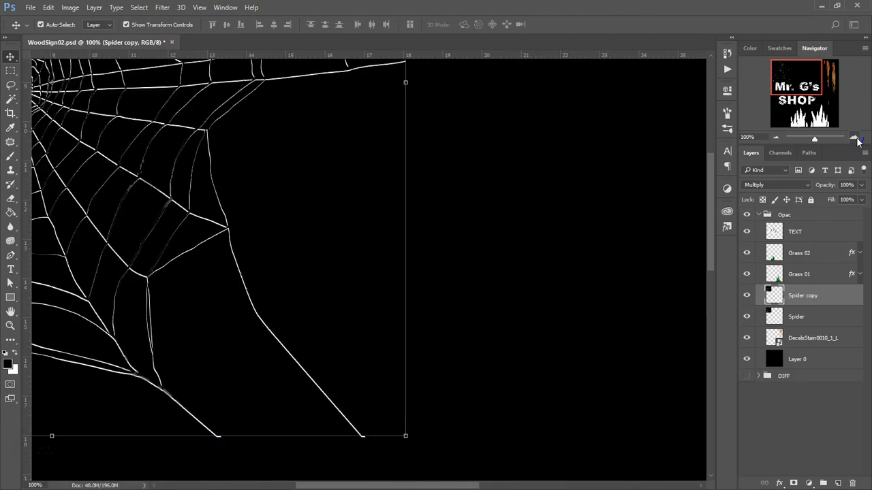
{"action": "left_click", "coordinate": [795, 317]}
{"action": "left_click", "coordinate": [789, 297]}
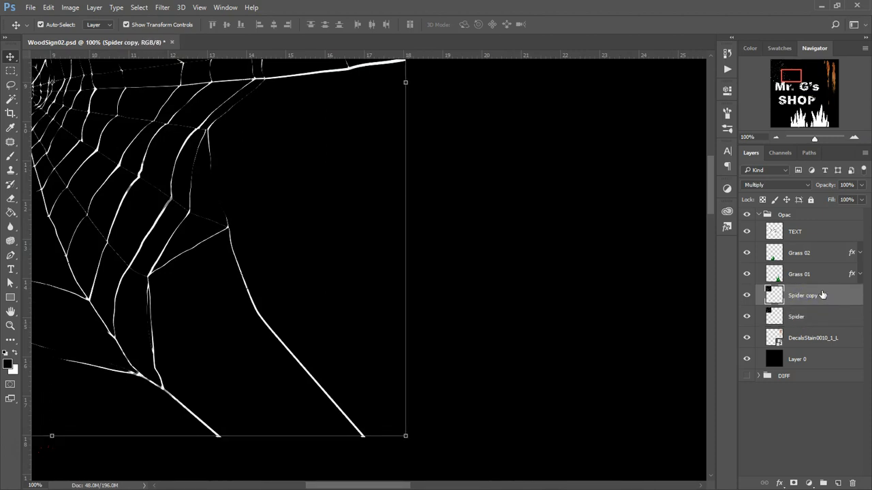
{"action": "left_click", "coordinate": [774, 185]}
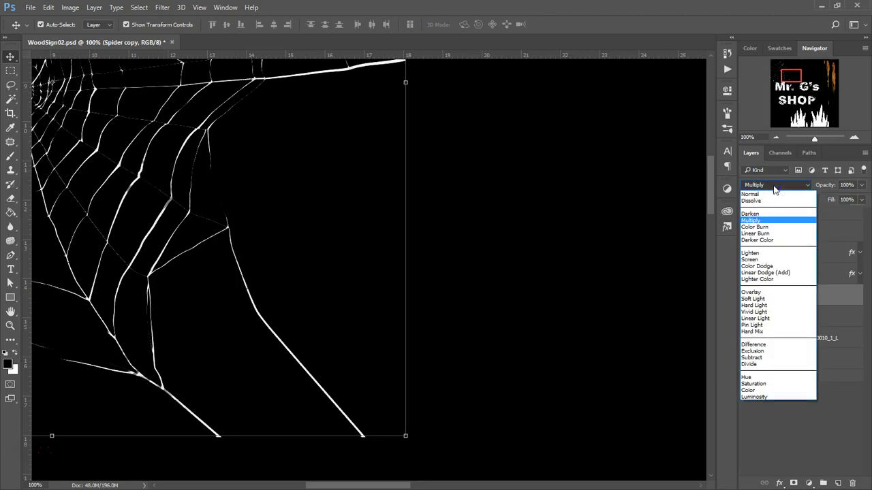
{"action": "left_click", "coordinate": [790, 261]}
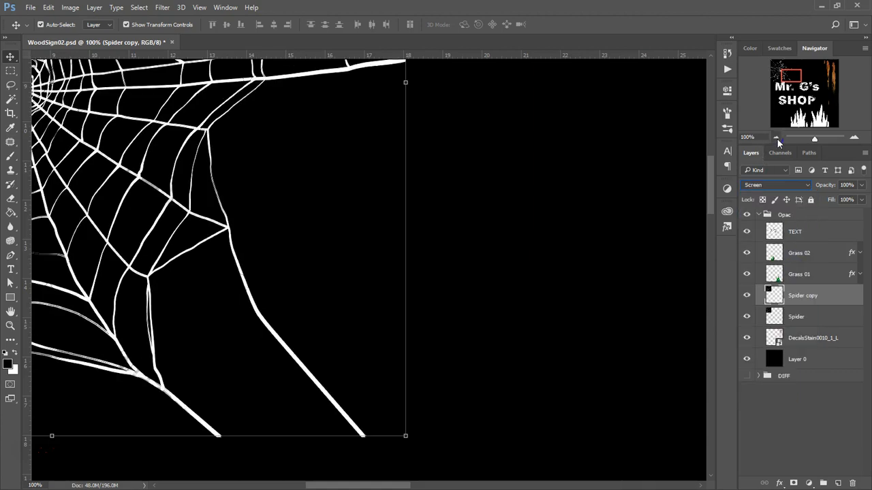
{"action": "left_click", "coordinate": [777, 138]}
{"action": "left_click", "coordinate": [776, 139]}
{"action": "left_click_drag", "start_coordinate": [201, 233], "coordinate": [195, 289]}
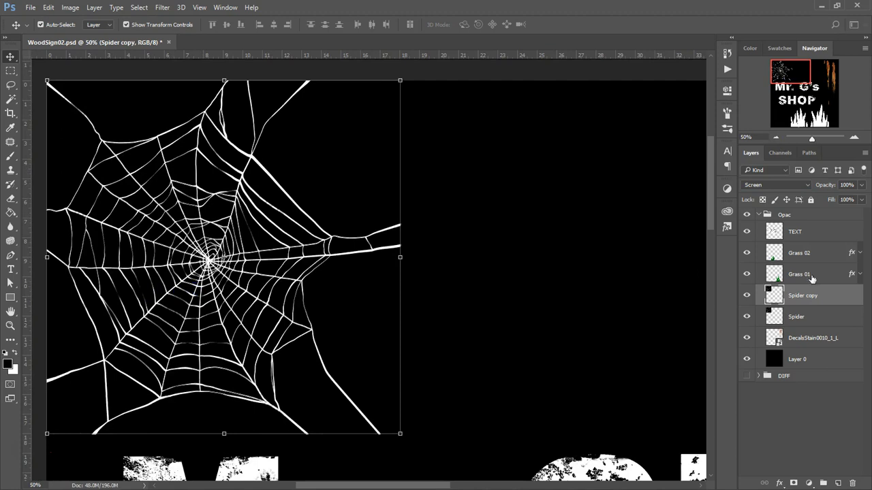
Step: Merge the Spider copy and Spider layers in the Opac group into one layer
{"action": "left_click", "coordinate": [809, 319]}
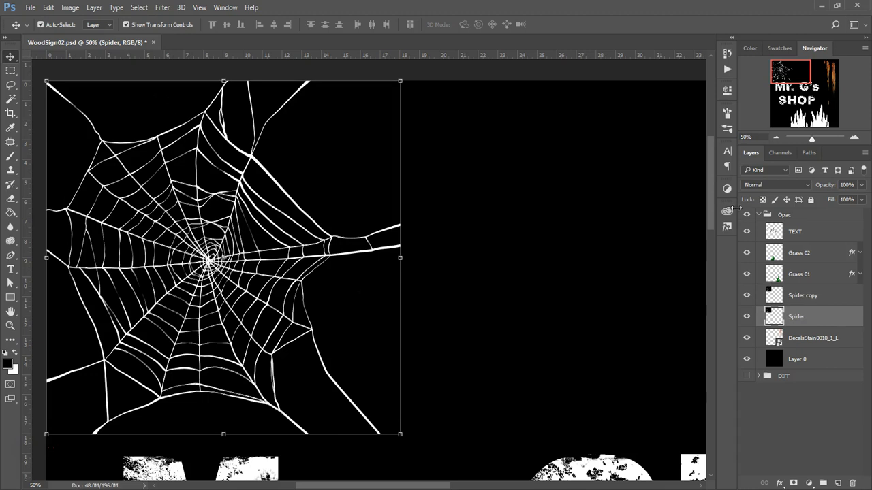
{"action": "left_click", "coordinate": [816, 300]}
{"action": "left_click", "coordinate": [822, 309], "text": "shift"}
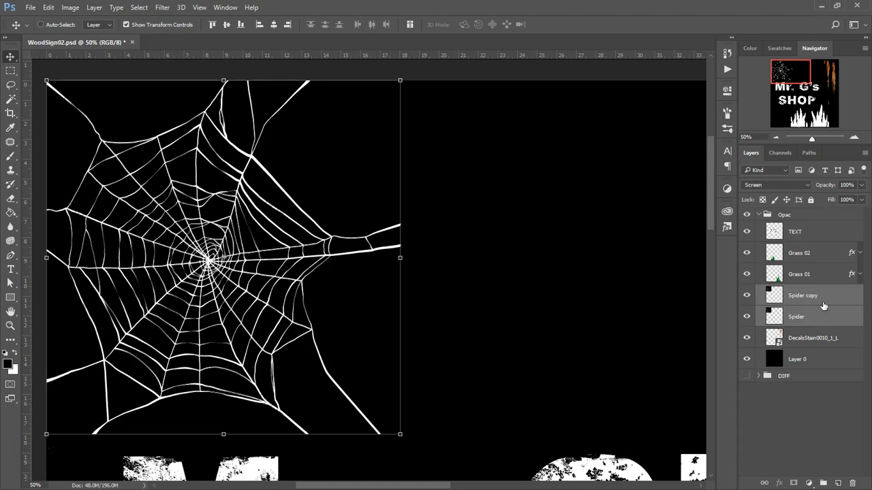
{"action": "key", "text": "ctrl+e"}
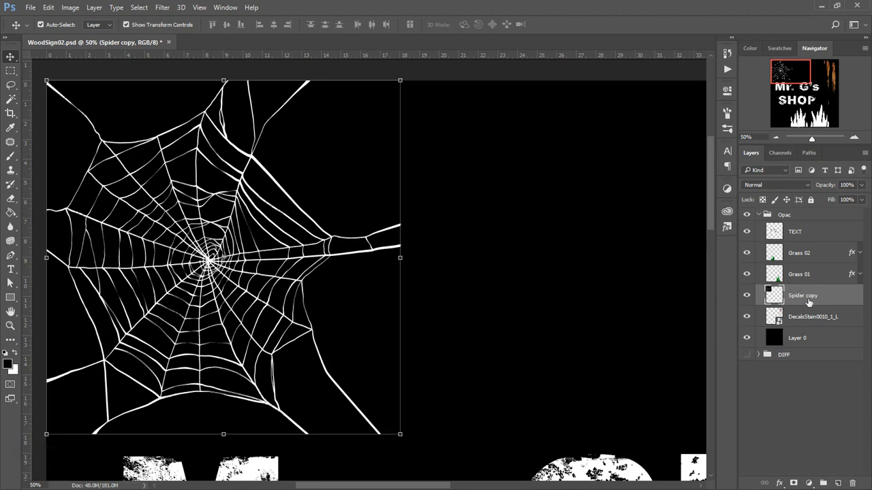
Step: Rename the merged web layer as SpiderWeb
{"action": "double_click", "coordinate": [808, 295]}
{"action": "double_click", "coordinate": [811, 295]}
{"action": "type", "text": "Web"}
{"action": "key", "text": "Return"}
Step: Add a white Color Overlay at 100% opacity to the DecalsStain0010_1_L layer in the Opac group
{"action": "left_click_drag", "start_coordinate": [797, 75], "coordinate": [825, 79]}
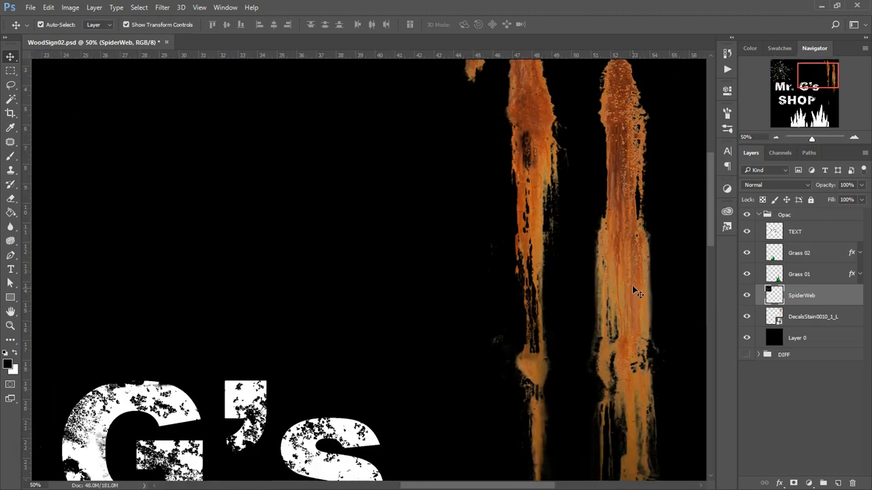
{"action": "scroll", "coordinate": [638, 292], "scroll_direction": "down", "scroll_amount": 5}
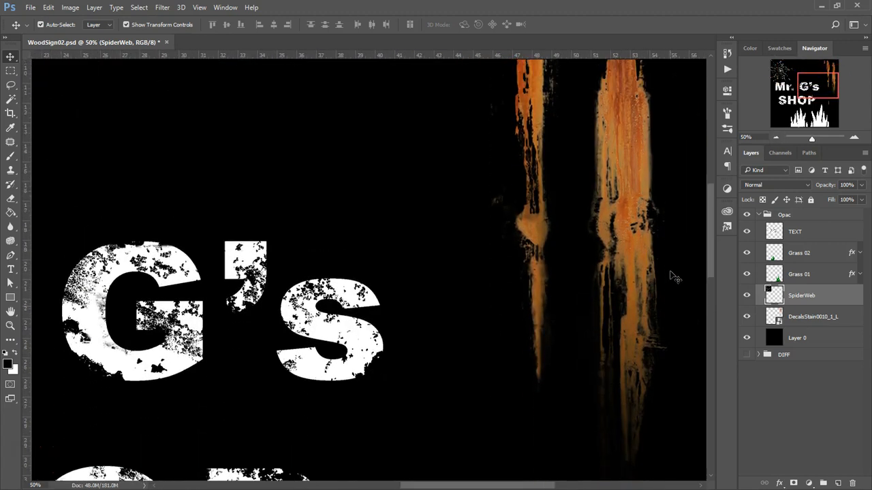
{"action": "scroll", "coordinate": [674, 276], "scroll_direction": "up", "scroll_amount": 4}
{"action": "scroll", "coordinate": [676, 272], "scroll_direction": "down", "scroll_amount": 3}
{"action": "scroll", "coordinate": [678, 267], "scroll_direction": "up", "scroll_amount": 2}
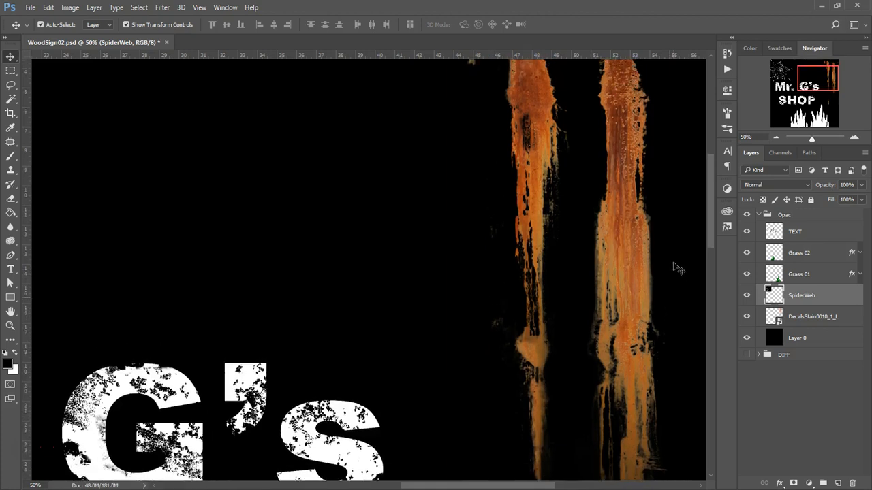
{"action": "scroll", "coordinate": [678, 268], "scroll_direction": "up", "scroll_amount": 2}
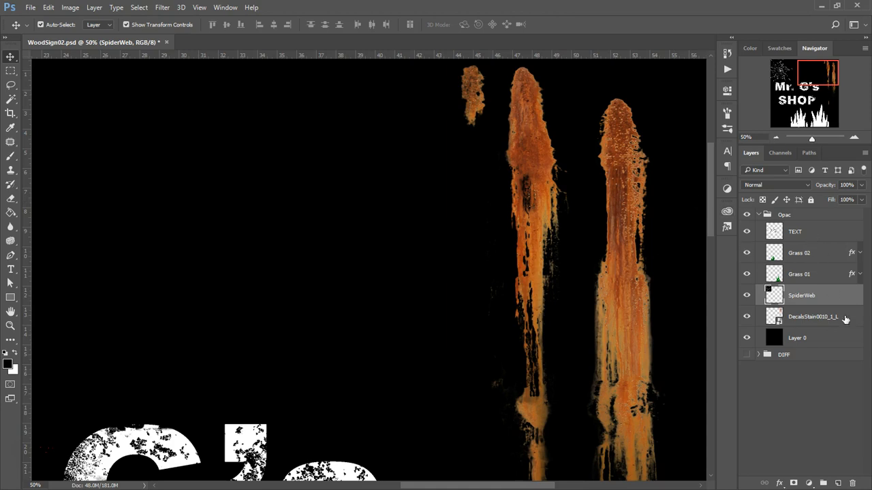
{"action": "left_click", "coordinate": [824, 318]}
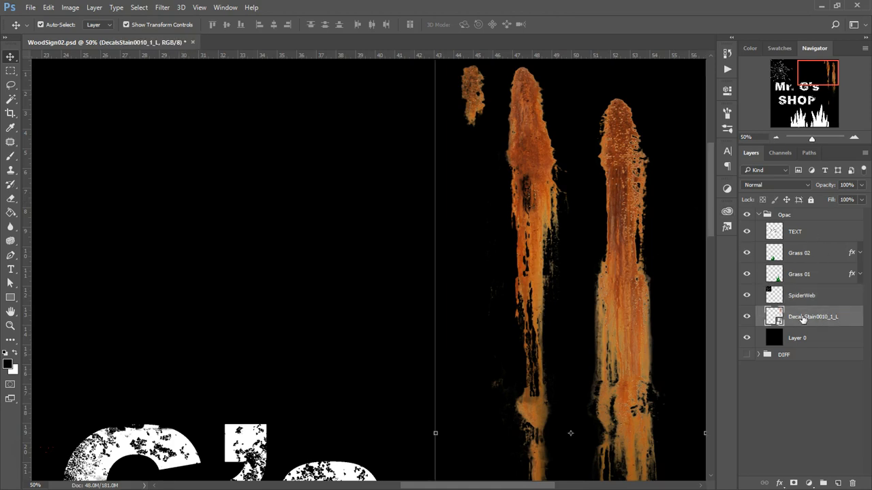
{"action": "double_click", "coordinate": [852, 319]}
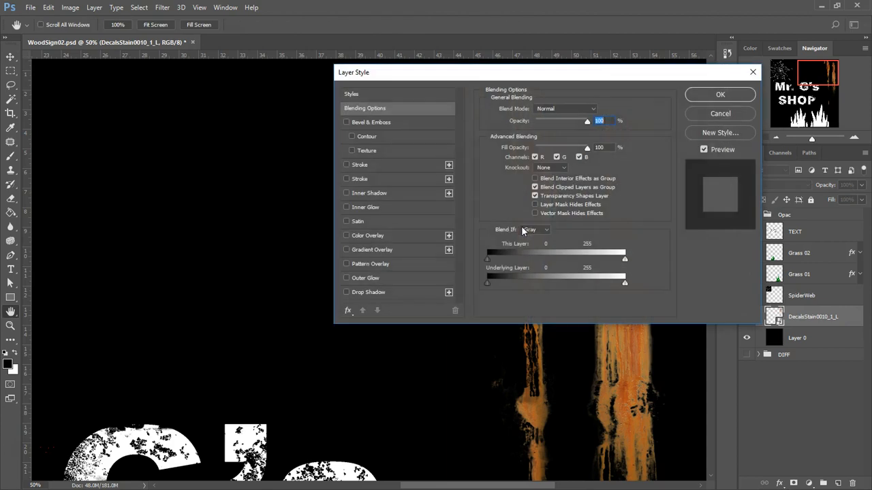
{"action": "left_click_drag", "start_coordinate": [620, 82], "coordinate": [311, 77]}
{"action": "left_click", "coordinate": [61, 232]}
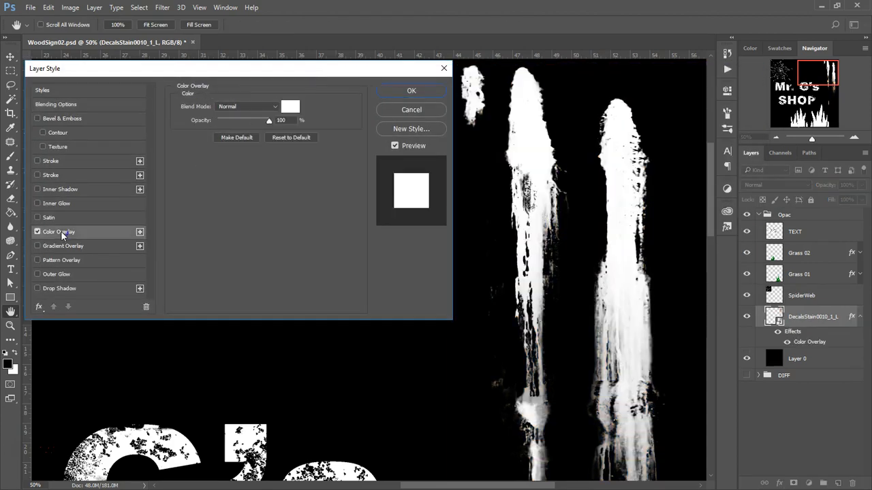
Step: Compare the stain streaks with and without the Color Overlay along their length, and accept the layer style with the overlay enabled
{"action": "left_click", "coordinate": [37, 231]}
{"action": "left_click", "coordinate": [37, 232]}
{"action": "left_click", "coordinate": [37, 232]}
{"action": "left_click", "coordinate": [36, 231]}
{"action": "left_click", "coordinate": [37, 232]}
{"action": "left_click", "coordinate": [37, 232]}
{"action": "scroll", "coordinate": [564, 316], "scroll_direction": "down", "scroll_amount": 5}
{"action": "scroll", "coordinate": [563, 316], "scroll_direction": "down", "scroll_amount": 3}
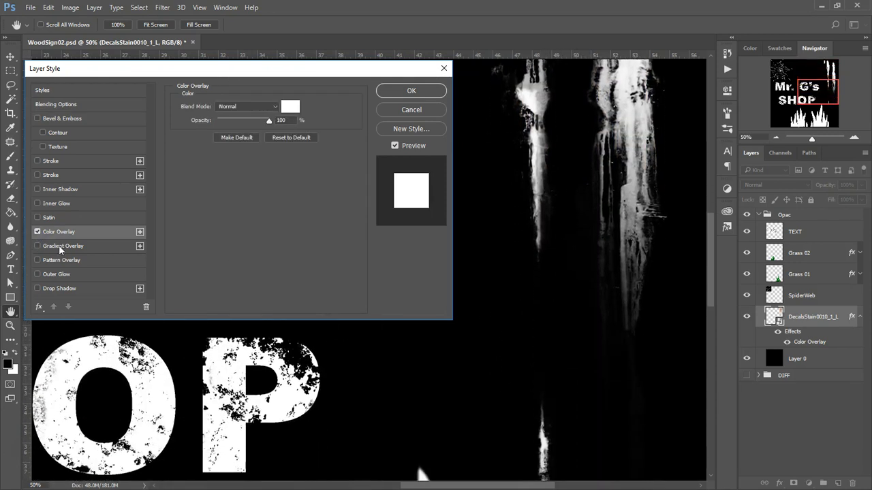
{"action": "left_click", "coordinate": [36, 232]}
{"action": "left_click", "coordinate": [37, 231]}
{"action": "left_click", "coordinate": [36, 232]}
{"action": "left_click", "coordinate": [37, 232]}
{"action": "left_click", "coordinate": [420, 92]}
Step: Collapse the stain layer's effects list and the whole Opac group
{"action": "key", "text": "ctrl+minus"}
{"action": "key", "text": "ctrl+minus"}
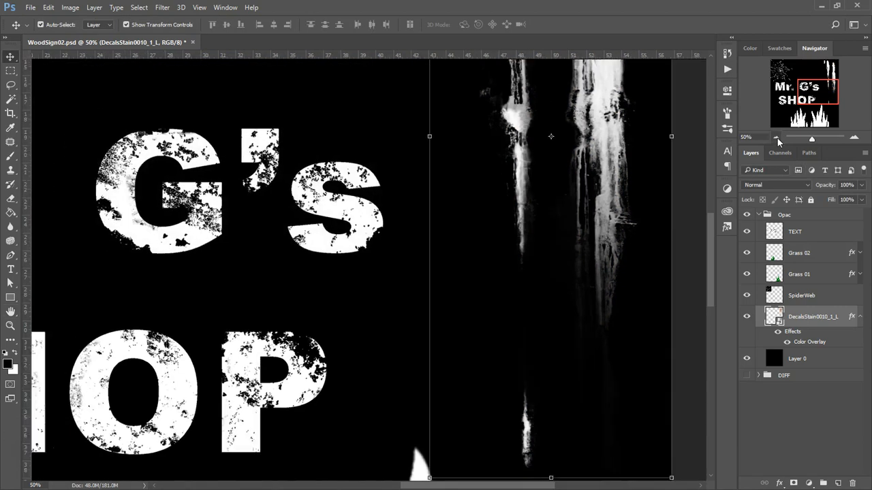
{"action": "left_click_drag", "start_coordinate": [488, 158], "coordinate": [424, 134]}
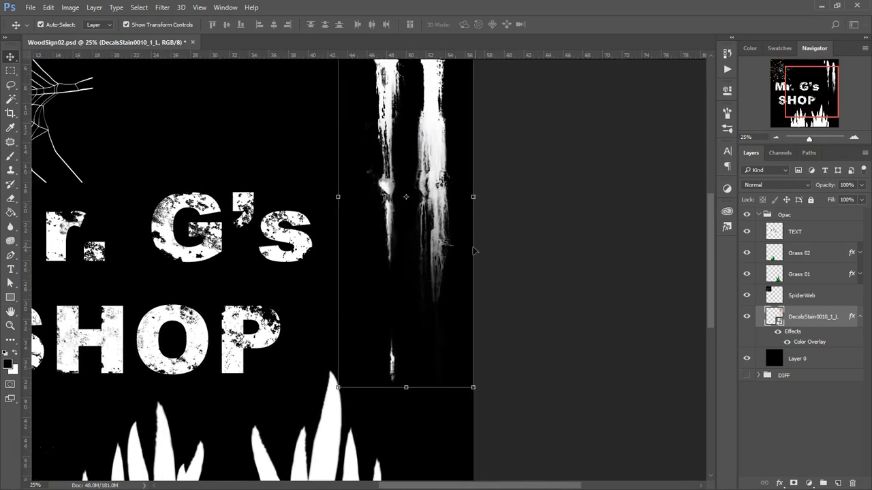
{"action": "left_click", "coordinate": [859, 318]}
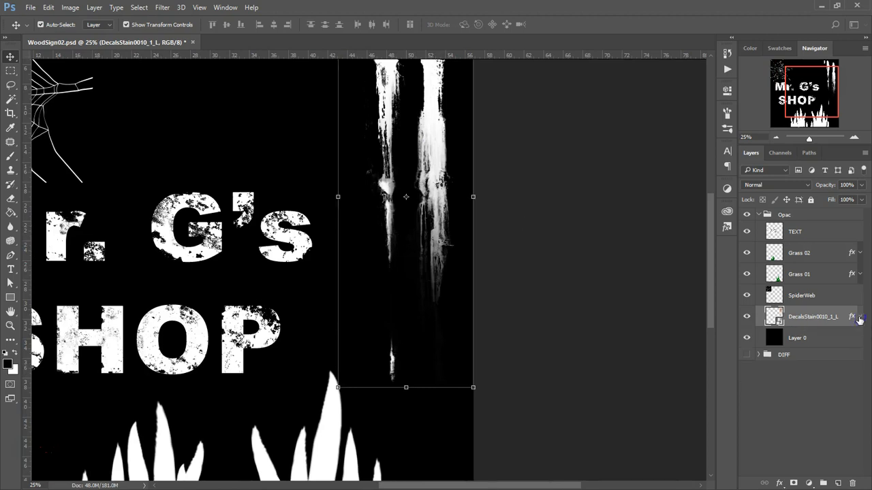
{"action": "left_click_drag", "start_coordinate": [182, 134], "coordinate": [418, 194]}
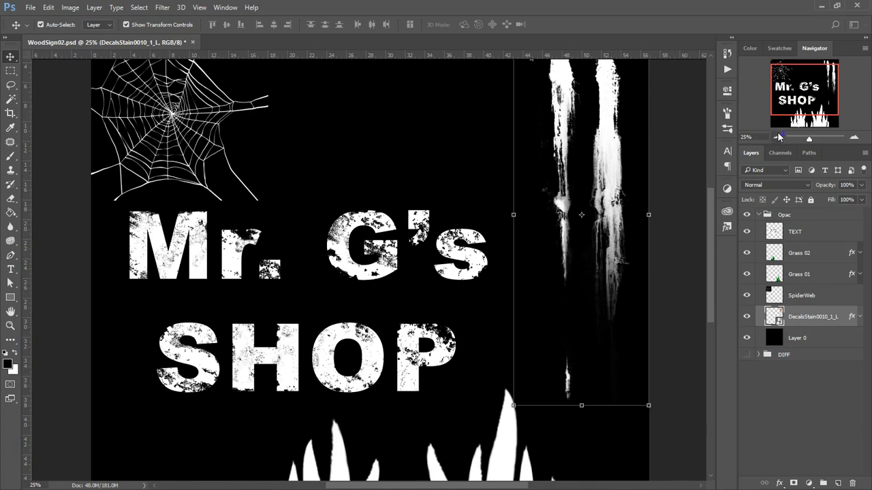
{"action": "left_click", "coordinate": [776, 137]}
{"action": "left_click", "coordinate": [783, 217]}
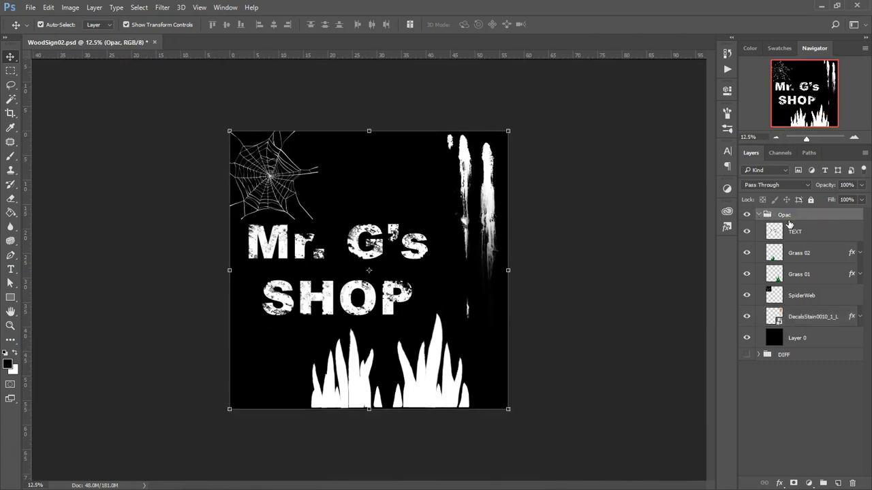
{"action": "left_click", "coordinate": [757, 216]}
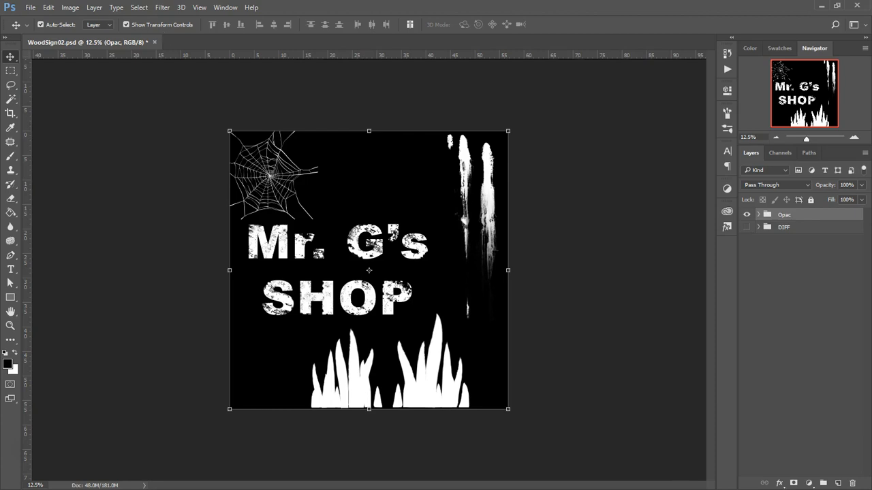
Step: Save a JPEG copy of the opacity map as WoodSign02_Opac.jpg at Maximum quality 12 with Baseline ("Standard") format
{"action": "left_click", "coordinate": [31, 8]}
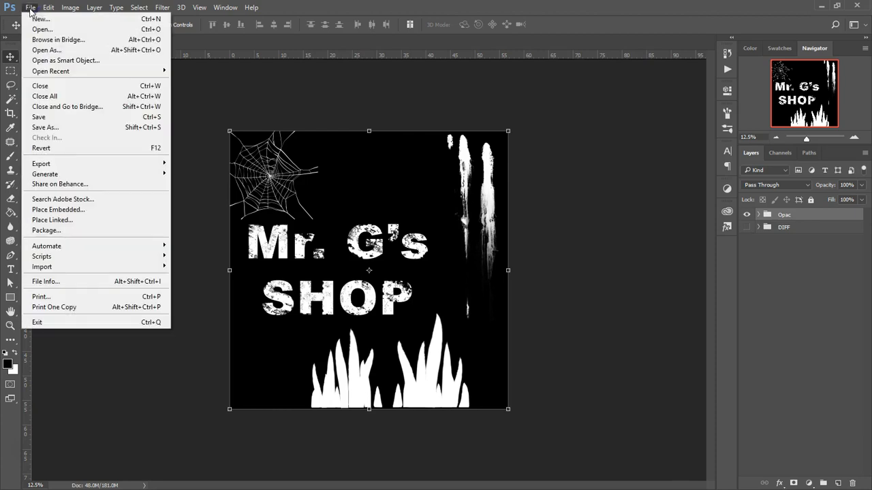
{"action": "left_click", "coordinate": [70, 127]}
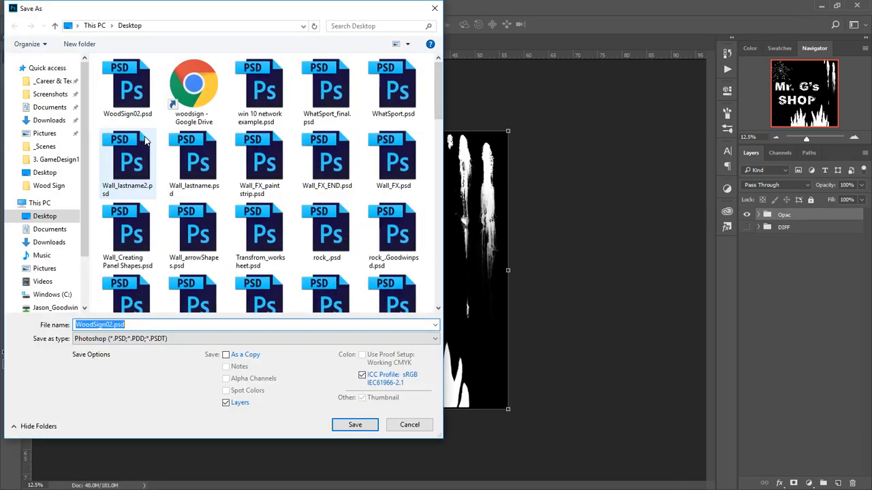
{"action": "left_click", "coordinate": [171, 341]}
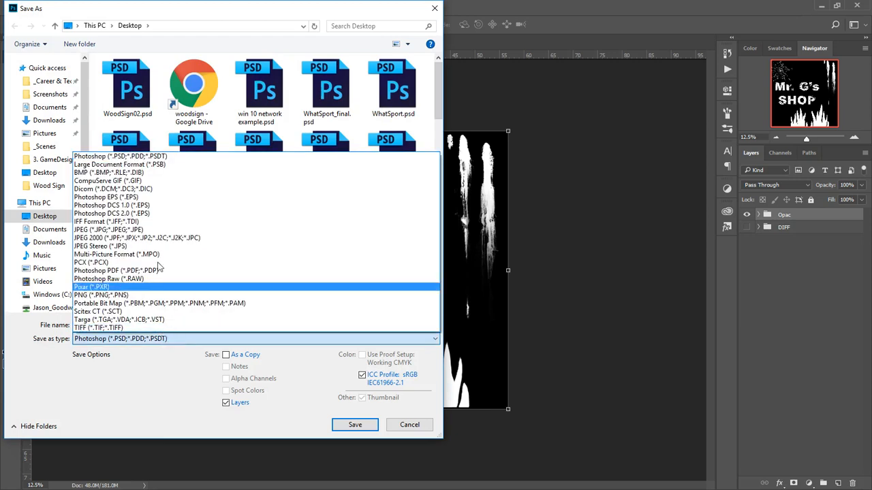
{"action": "left_click", "coordinate": [118, 236]}
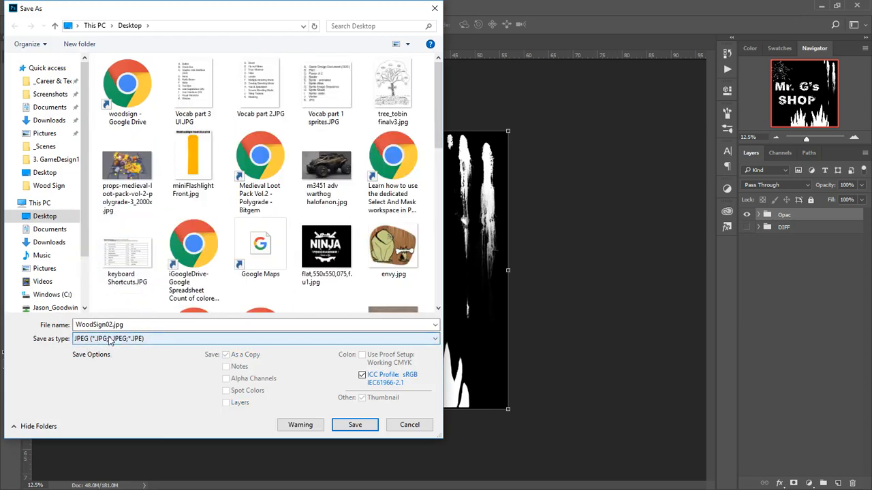
{"action": "double_click", "coordinate": [111, 324]}
{"action": "left_click", "coordinate": [111, 325]}
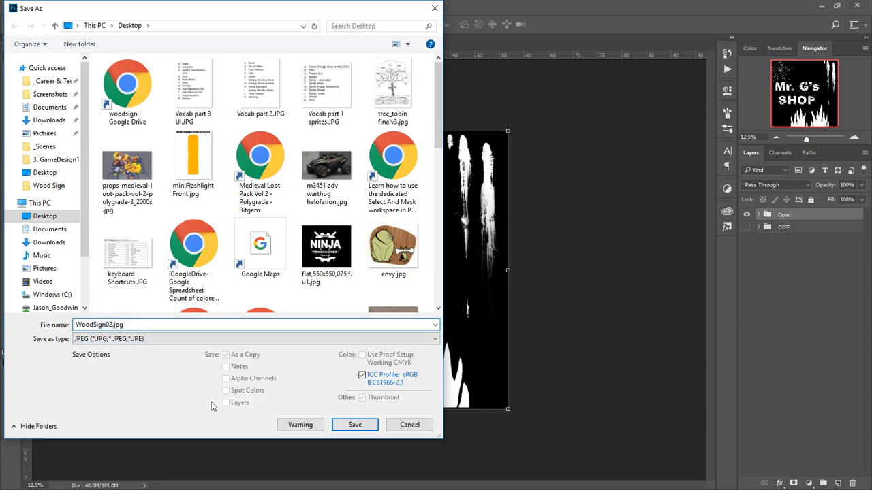
{"action": "type", "text": "_Opac"}
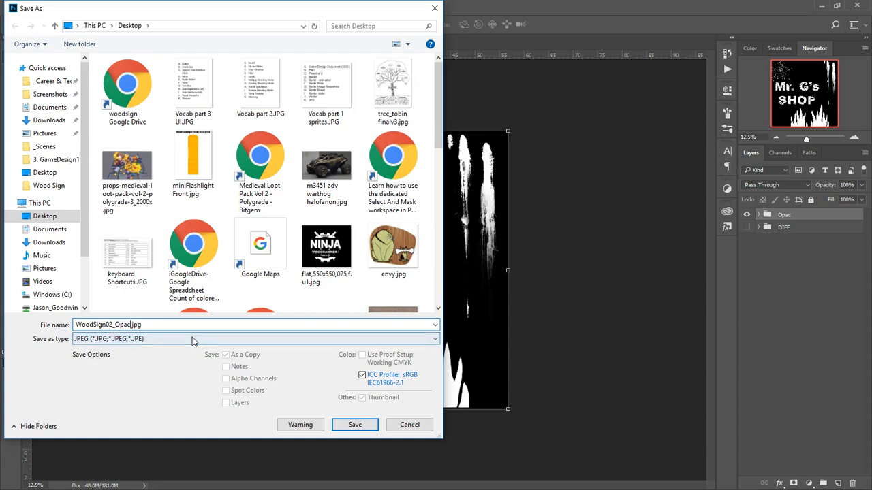
{"action": "left_click", "coordinate": [353, 425]}
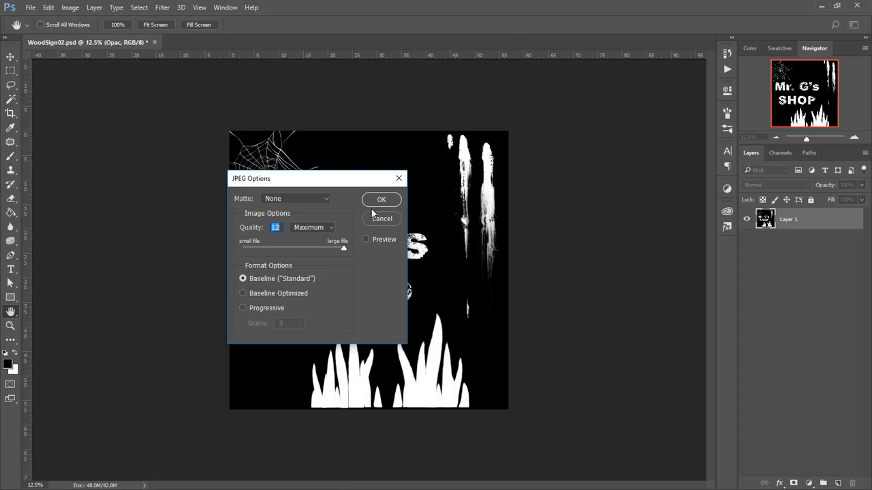
{"action": "left_click", "coordinate": [381, 200]}
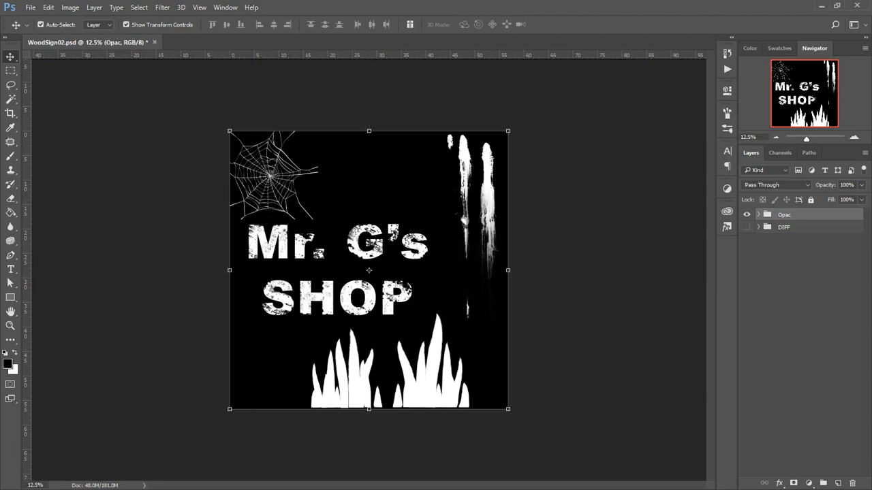
Step: Switch to the wood sign scene in 3ds Max and open the Slate Material Editor beside the model
{"action": "left_click_drag", "start_coordinate": [0, 21], "coordinate": [505, 21]}
{"action": "left_click_drag", "start_coordinate": [477, 218], "coordinate": [425, 253]}
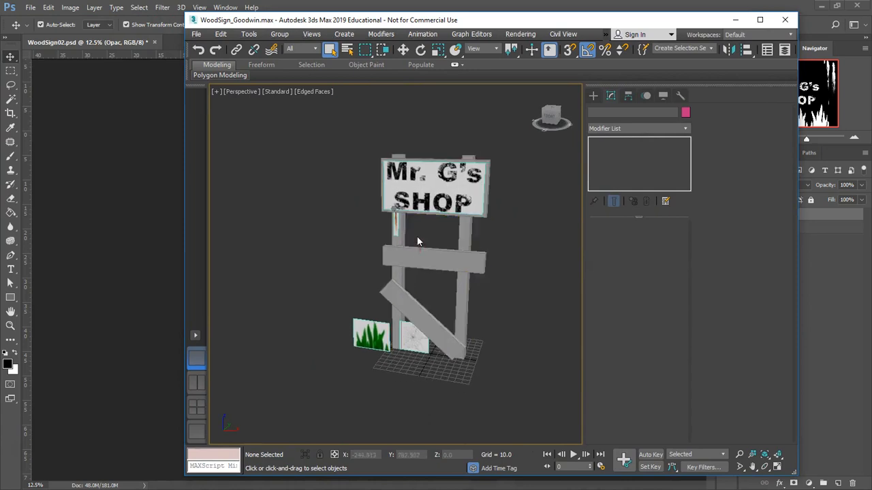
{"action": "key", "text": "m"}
{"action": "left_click_drag", "start_coordinate": [480, 268], "coordinate": [498, 256]}
{"action": "left_click_drag", "start_coordinate": [574, 78], "coordinate": [665, 70]}
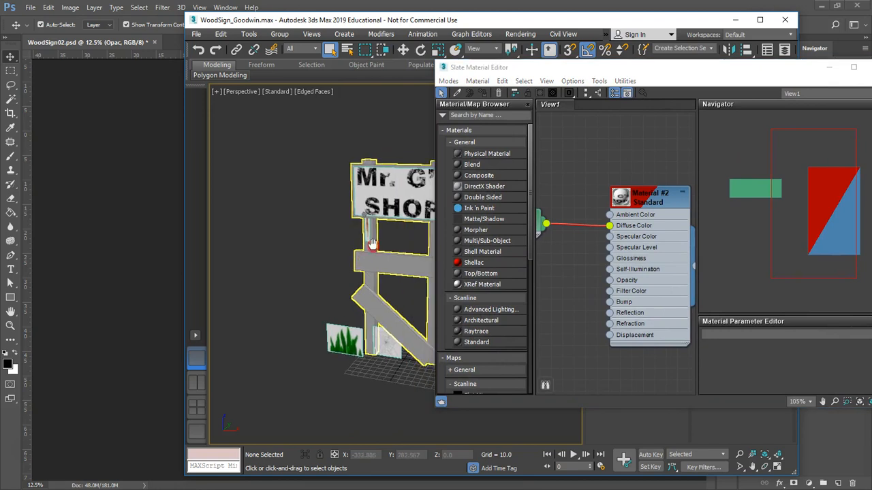
Step: Pick the material from the Mr. G's SHOP decal plane and bring its bitmap and Standard material nodes into view
{"action": "left_click", "coordinate": [457, 92]}
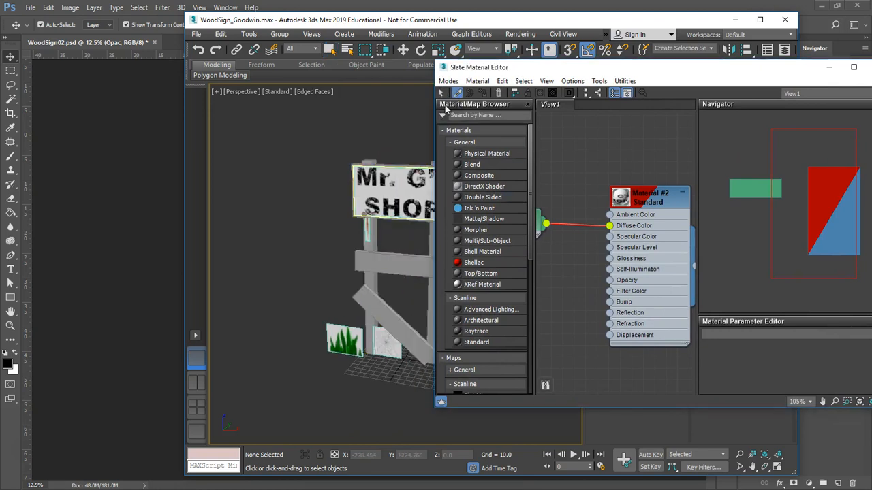
{"action": "left_click", "coordinate": [390, 196]}
{"action": "left_click_drag", "start_coordinate": [606, 239], "coordinate": [648, 226]}
{"action": "scroll", "coordinate": [648, 225], "scroll_direction": "down", "scroll_amount": 2}
{"action": "scroll", "coordinate": [580, 226], "scroll_direction": "down", "scroll_amount": 2}
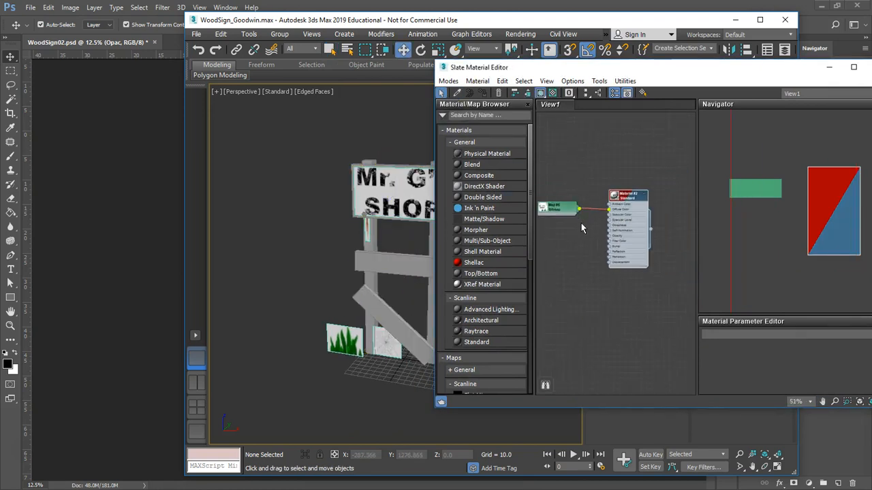
{"action": "left_click_drag", "start_coordinate": [580, 223], "coordinate": [608, 203]}
{"action": "scroll", "coordinate": [608, 203], "scroll_direction": "up", "scroll_amount": 2}
{"action": "left_click_drag", "start_coordinate": [684, 171], "coordinate": [659, 163]}
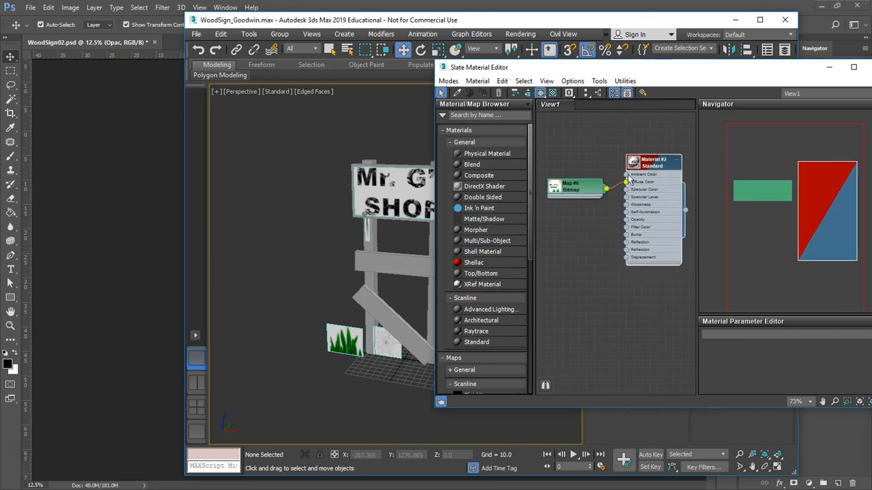
Step: Connect the WoodSign02_Opac.jpg bitmap to the material's Opacity input, place it below the diffuse bitmap, and enlarge both map previews
{"action": "double_click", "coordinate": [556, 188]}
{"action": "left_click_drag", "start_coordinate": [574, 198], "coordinate": [566, 152]}
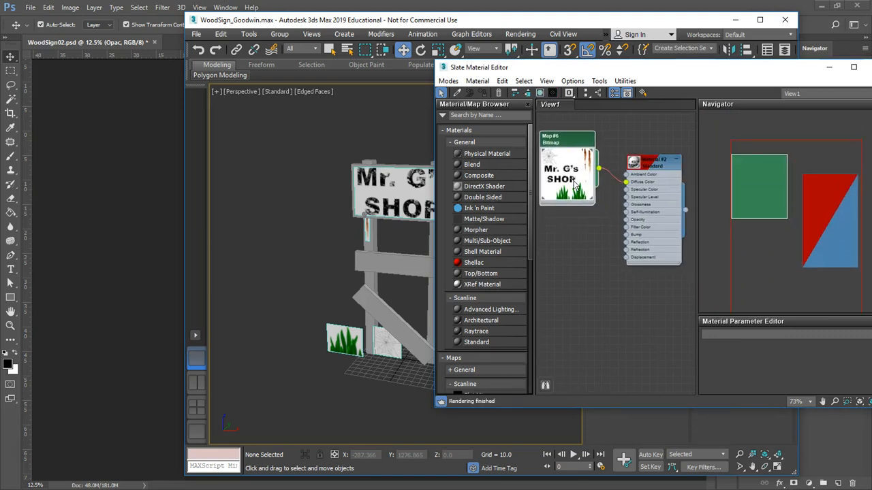
{"action": "left_click_drag", "start_coordinate": [621, 248], "coordinate": [629, 223]}
{"action": "double_click", "coordinate": [553, 249]}
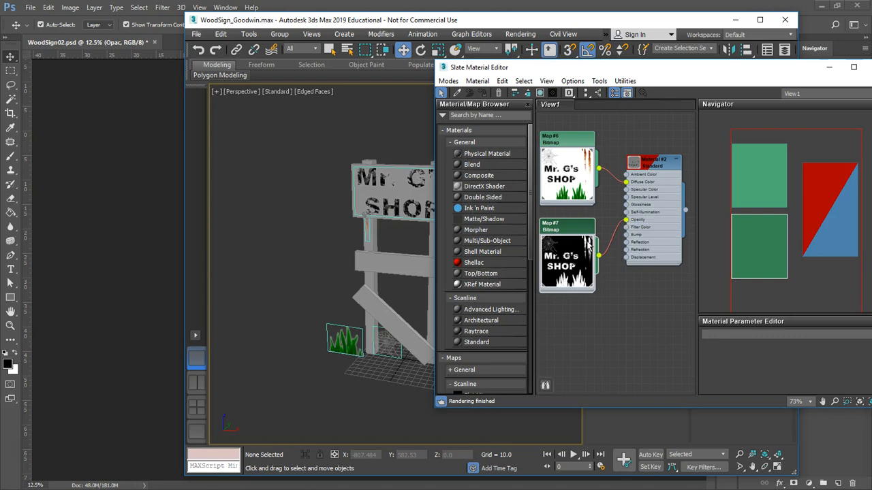
Step: Move the material editor aside and examine the transparency cutout on the grass and spider web planes close up
{"action": "left_click_drag", "start_coordinate": [769, 69], "coordinate": [83, 105]}
{"action": "scroll", "coordinate": [353, 339], "scroll_direction": "up", "scroll_amount": 4}
{"action": "scroll", "coordinate": [346, 356], "scroll_direction": "down", "scroll_amount": 1}
{"action": "left_click_drag", "start_coordinate": [346, 356], "coordinate": [378, 310]}
{"action": "left_click", "coordinate": [470, 310]}
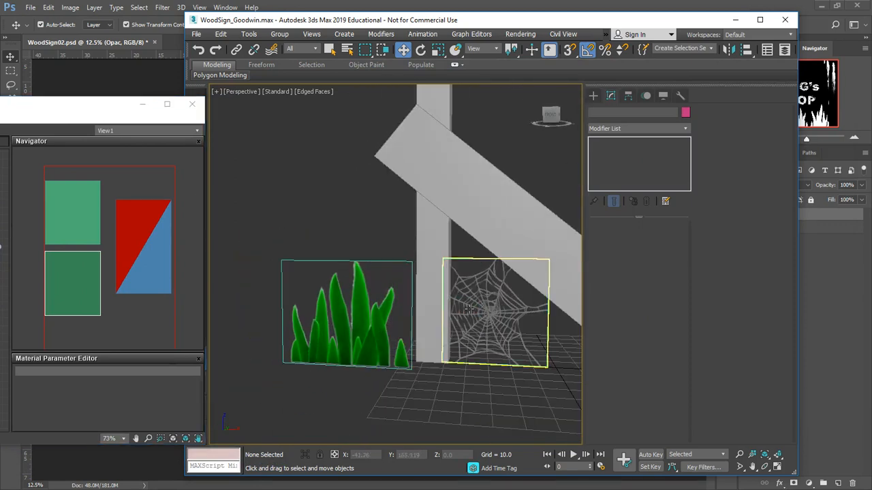
{"action": "key", "text": "z"}
{"action": "scroll", "coordinate": [477, 326], "scroll_direction": "up", "scroll_amount": 5}
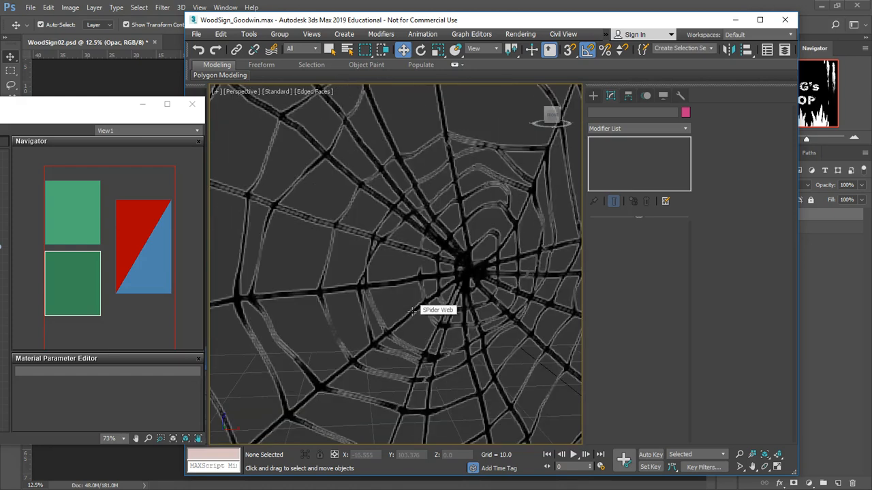
{"action": "scroll", "coordinate": [412, 311], "scroll_direction": "down", "scroll_amount": 6}
{"action": "scroll", "coordinate": [416, 311], "scroll_direction": "up", "scroll_amount": 1}
{"action": "scroll", "coordinate": [419, 312], "scroll_direction": "up", "scroll_amount": 2}
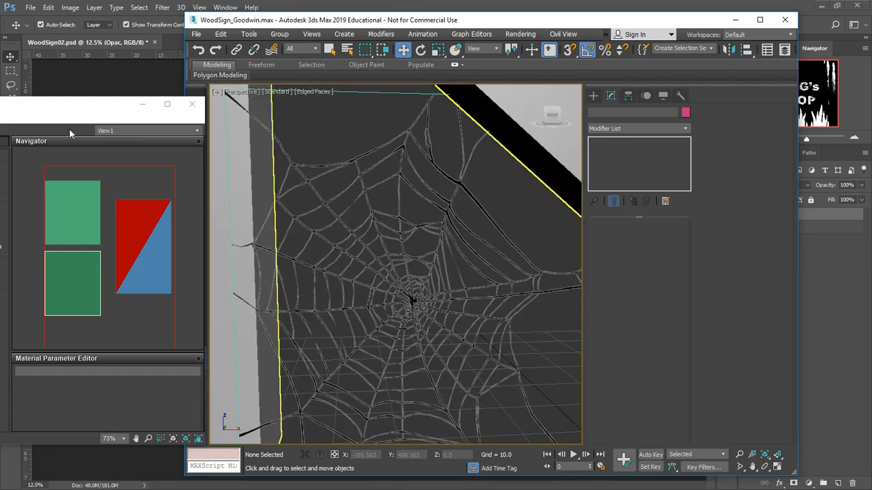
Step: Set the opacity bitmap's Alpha Source to None (Opaque) and close the material editor
{"action": "left_click_drag", "start_coordinate": [103, 104], "coordinate": [596, 79]}
{"action": "double_click", "coordinate": [512, 241]}
{"action": "scroll", "coordinate": [706, 265], "scroll_direction": "down", "scroll_amount": 4}
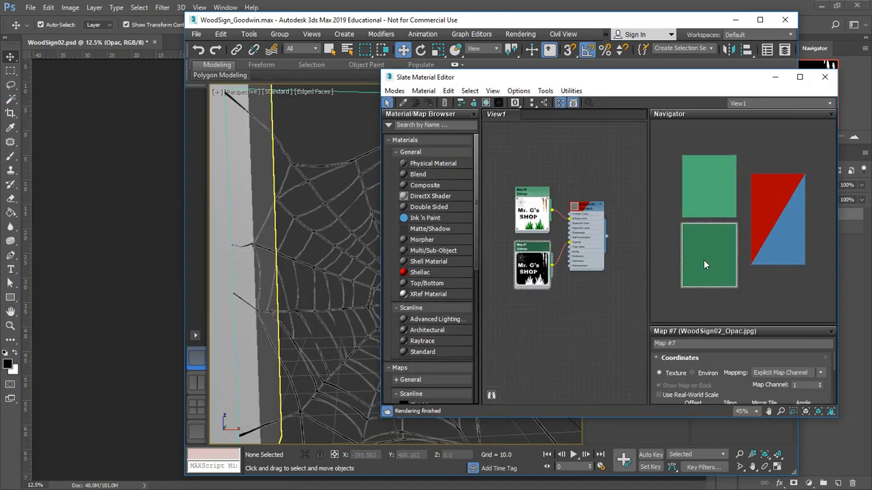
{"action": "left_click_drag", "start_coordinate": [780, 328], "coordinate": [779, 179]}
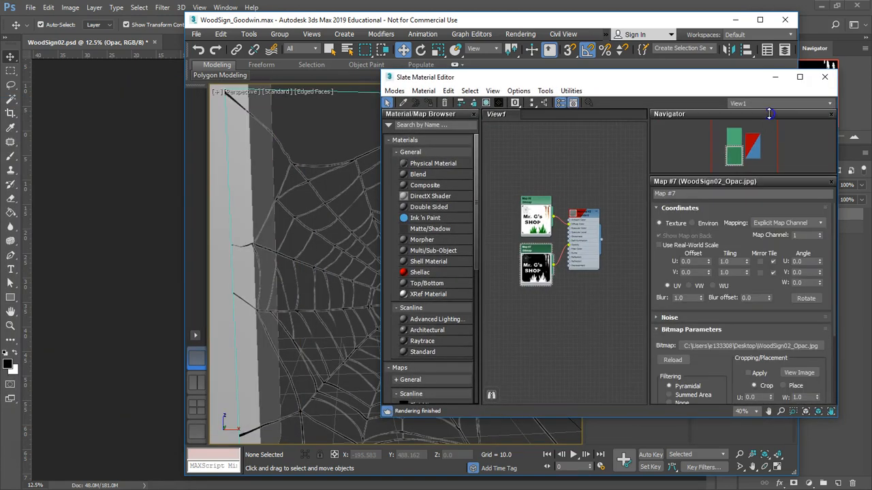
{"action": "scroll", "coordinate": [777, 327], "scroll_direction": "down", "scroll_amount": 4}
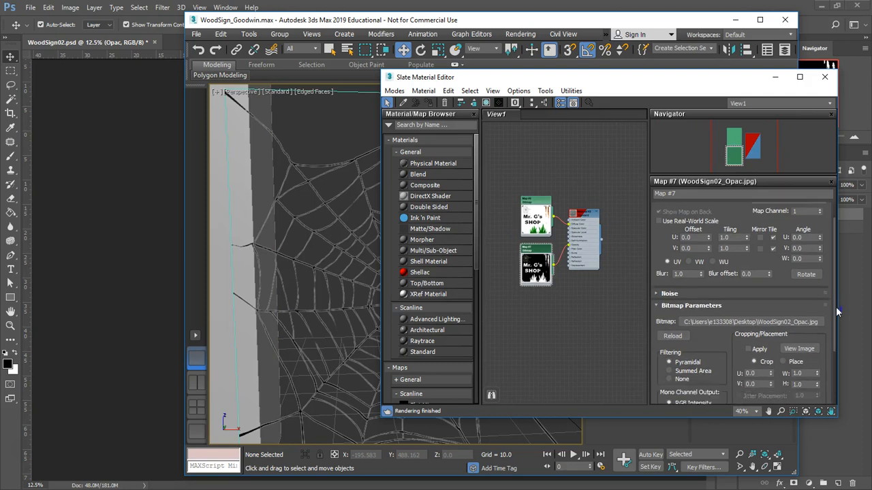
{"action": "left_click", "coordinate": [770, 350]}
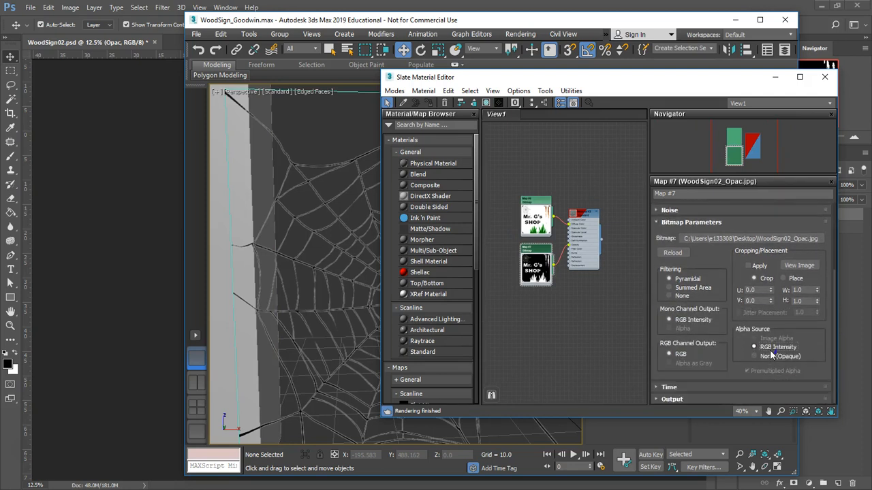
{"action": "left_click", "coordinate": [770, 356]}
{"action": "left_click", "coordinate": [230, 104]}
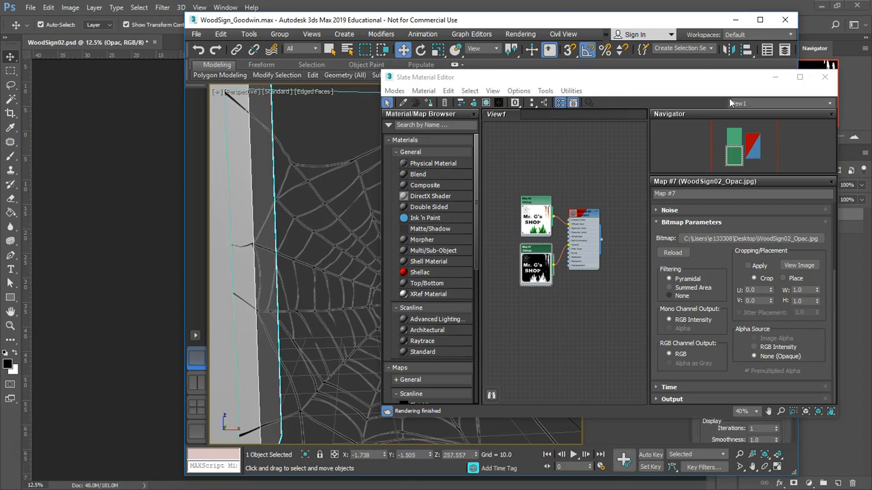
{"action": "left_click", "coordinate": [825, 77]}
Step: Check the texture display resolution in the viewport configuration, and inspect the spider web's strands at close range
{"action": "left_click", "coordinate": [216, 94]}
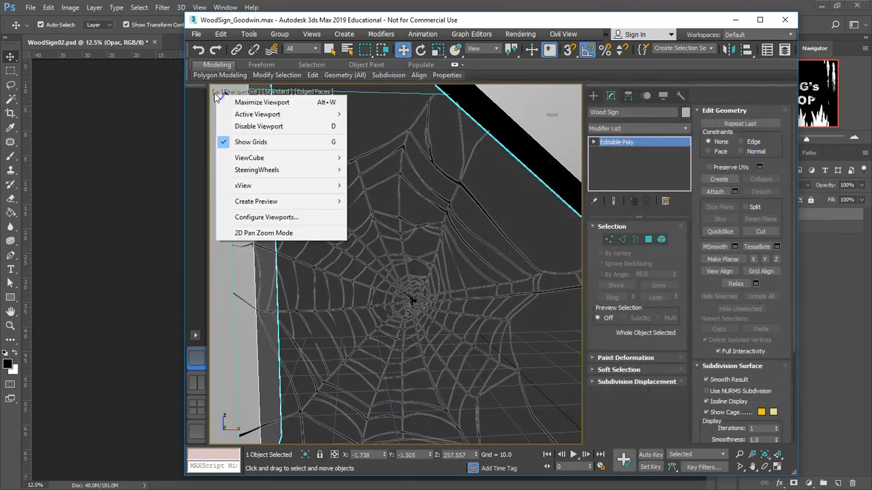
{"action": "left_click", "coordinate": [266, 217]}
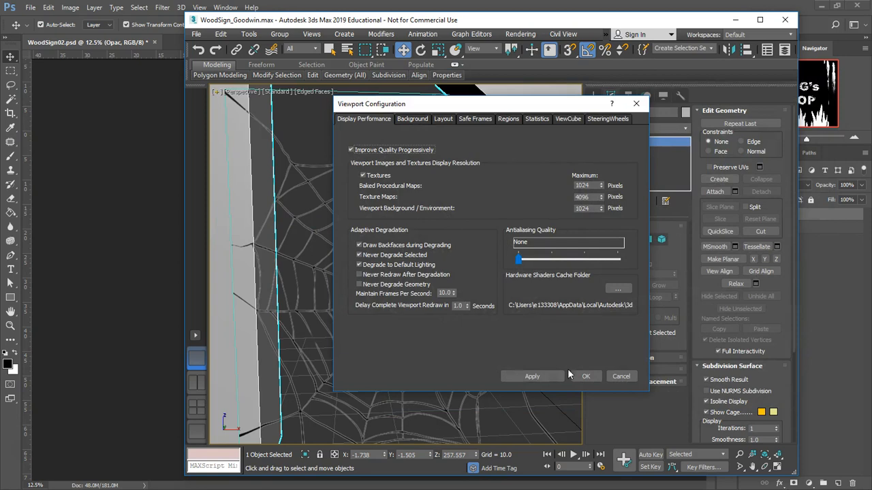
{"action": "left_click", "coordinate": [583, 376]}
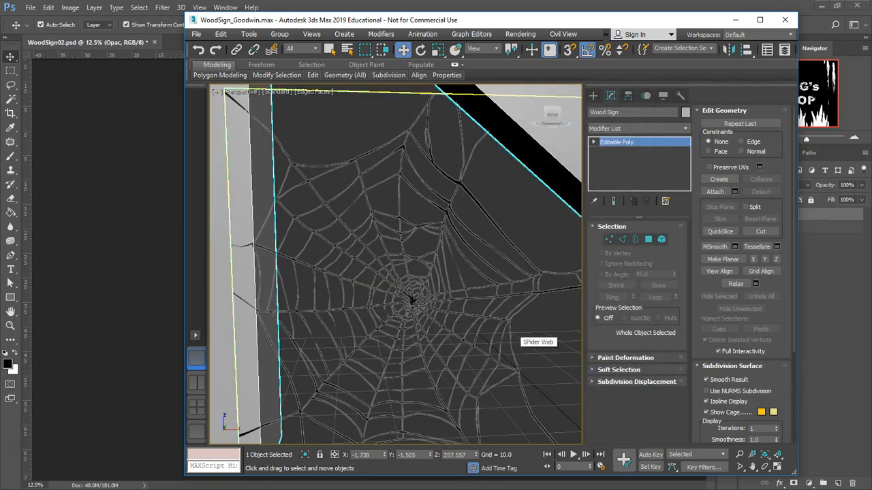
{"action": "scroll", "coordinate": [437, 302], "scroll_direction": "up", "scroll_amount": 6}
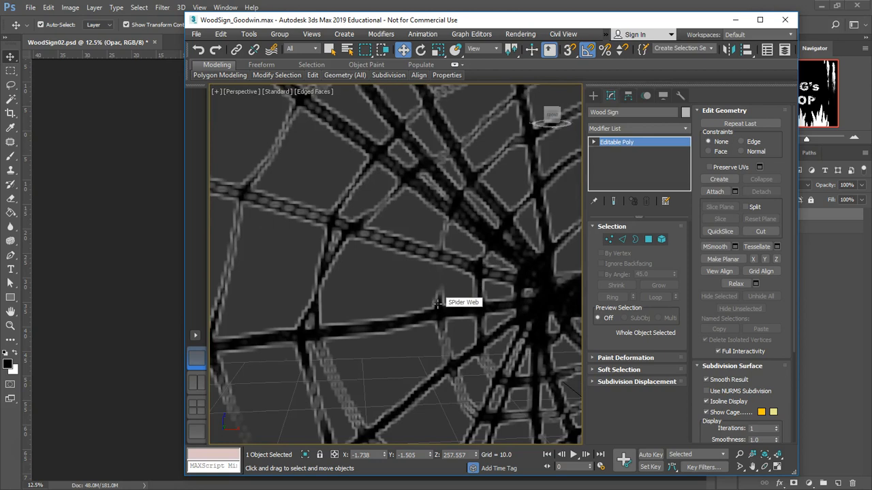
{"action": "scroll", "coordinate": [436, 302], "scroll_direction": "down", "scroll_amount": 8}
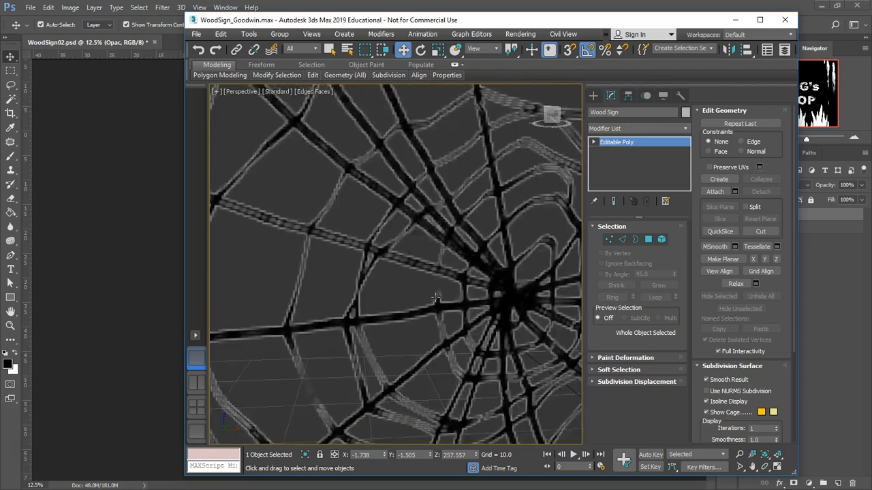
{"action": "scroll", "coordinate": [431, 313], "scroll_direction": "up", "scroll_amount": 5}
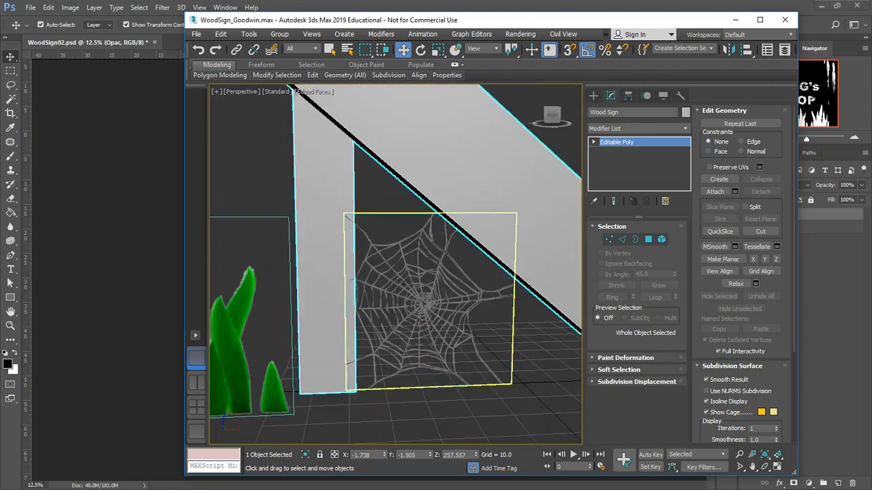
{"action": "scroll", "coordinate": [436, 343], "scroll_direction": "down", "scroll_amount": 3}
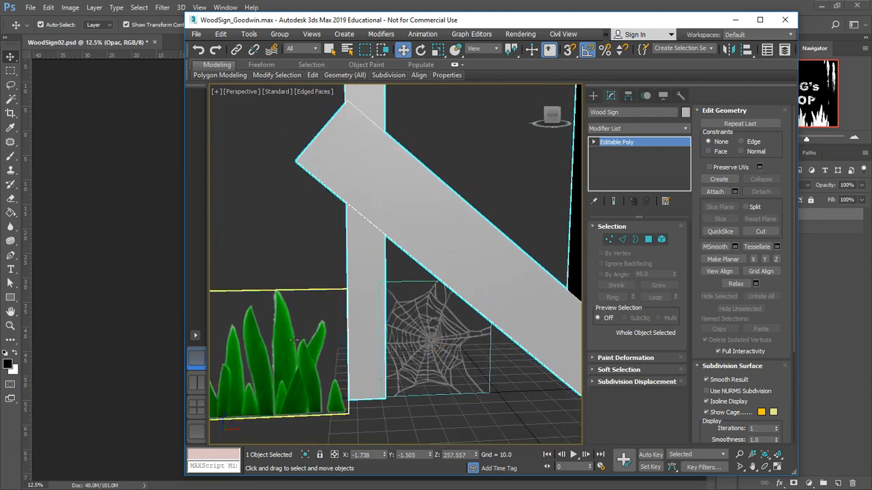
Step: Examine the cutout edges of the grass blades for a light fringe, comparing close and distant views
{"action": "scroll", "coordinate": [383, 317], "scroll_direction": "up", "scroll_amount": 6}
{"action": "scroll", "coordinate": [400, 304], "scroll_direction": "down", "scroll_amount": 2}
{"action": "left_click_drag", "start_coordinate": [400, 304], "coordinate": [414, 299]}
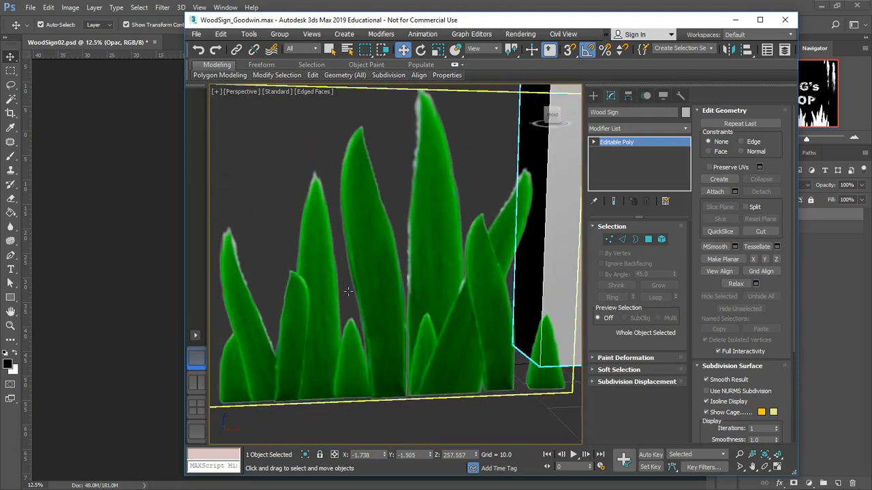
{"action": "left_click_drag", "start_coordinate": [412, 145], "coordinate": [400, 190]}
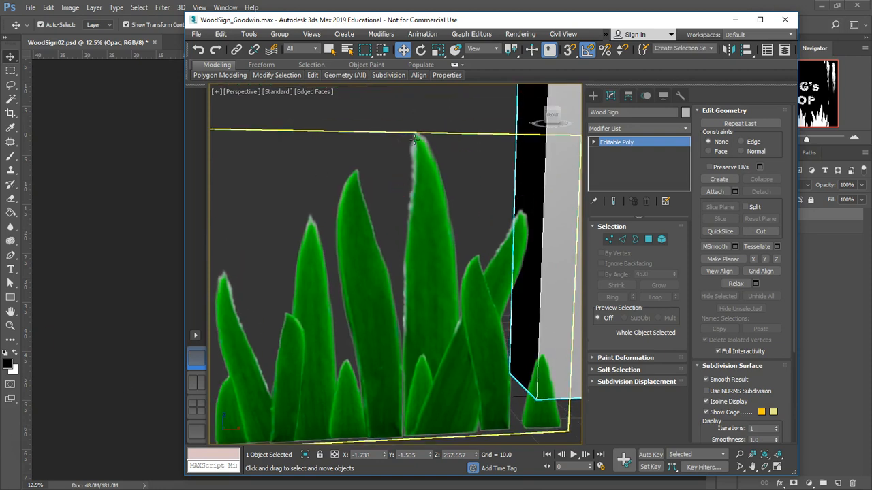
{"action": "scroll", "coordinate": [416, 185], "scroll_direction": "down", "scroll_amount": 3}
{"action": "left_click_drag", "start_coordinate": [392, 215], "coordinate": [205, 234]}
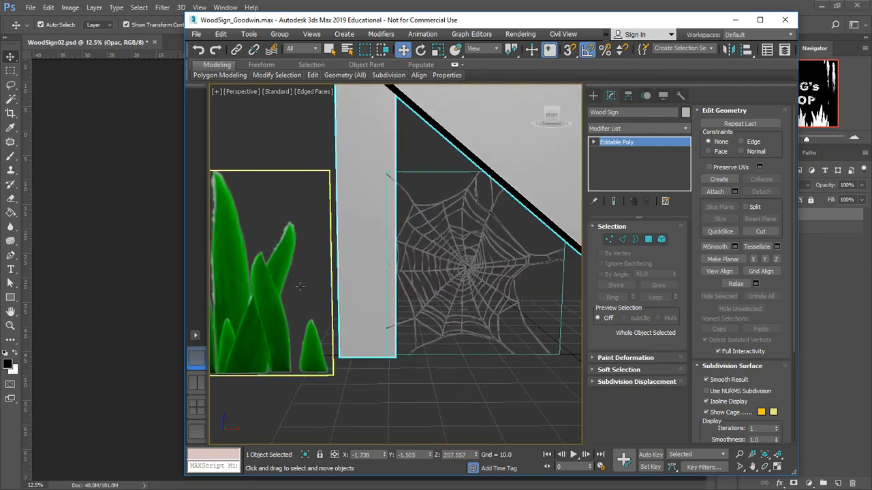
{"action": "left_click_drag", "start_coordinate": [350, 266], "coordinate": [492, 257]}
{"action": "scroll", "coordinate": [350, 179], "scroll_direction": "up", "scroll_amount": 4}
{"action": "scroll", "coordinate": [349, 179], "scroll_direction": "down", "scroll_amount": 4}
{"action": "scroll", "coordinate": [349, 179], "scroll_direction": "up", "scroll_amount": 3}
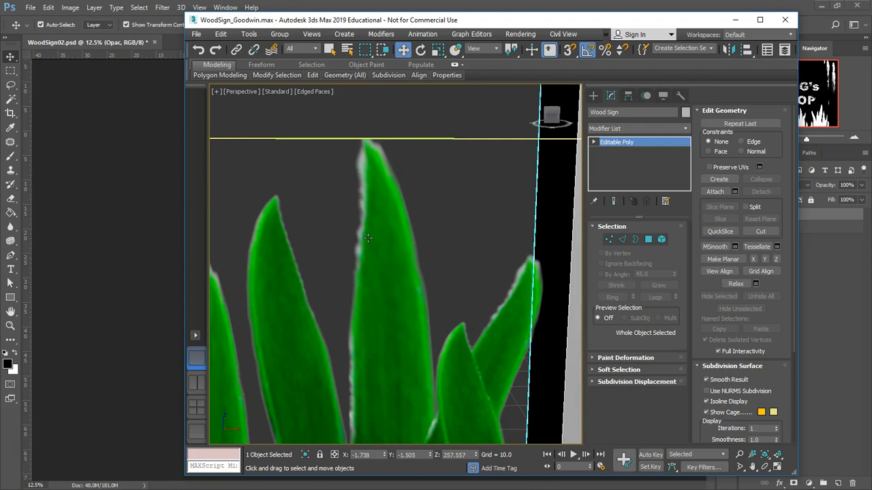
{"action": "scroll", "coordinate": [359, 294], "scroll_direction": "down", "scroll_amount": 5}
{"action": "scroll", "coordinate": [368, 273], "scroll_direction": "up", "scroll_amount": 2}
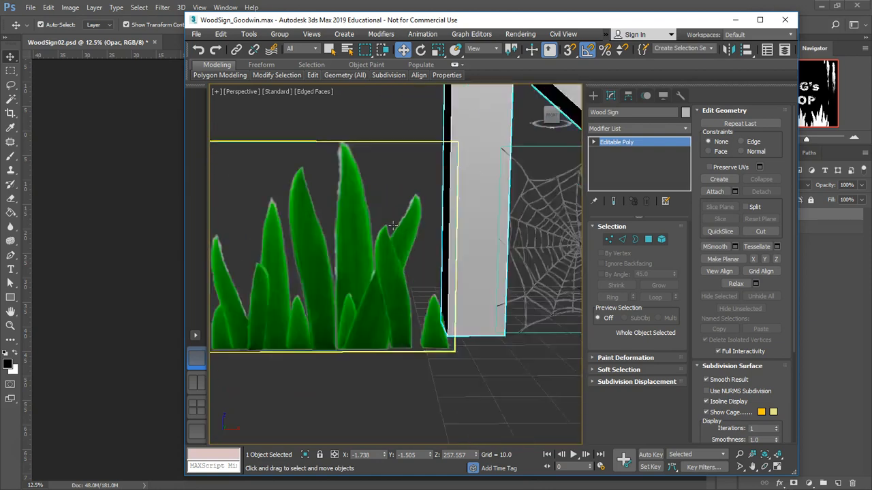
Step: Examine the grass and spider web cutouts beside the sign post from several distances and angles
{"action": "scroll", "coordinate": [375, 259], "scroll_direction": "down", "scroll_amount": 2}
{"action": "scroll", "coordinate": [384, 240], "scroll_direction": "up", "scroll_amount": 1}
{"action": "scroll", "coordinate": [384, 240], "scroll_direction": "up", "scroll_amount": 3}
{"action": "scroll", "coordinate": [446, 241], "scroll_direction": "down", "scroll_amount": 6}
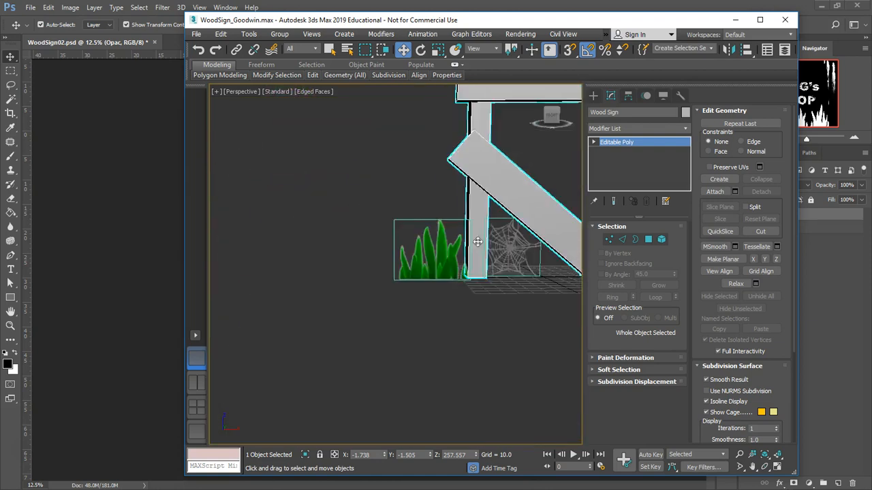
{"action": "scroll", "coordinate": [477, 242], "scroll_direction": "down", "scroll_amount": 1}
{"action": "left_click_drag", "start_coordinate": [480, 204], "coordinate": [420, 249]}
{"action": "left_click_drag", "start_coordinate": [431, 120], "coordinate": [407, 182]}
{"action": "scroll", "coordinate": [392, 177], "scroll_direction": "up", "scroll_amount": 5}
{"action": "scroll", "coordinate": [311, 274], "scroll_direction": "up", "scroll_amount": 3}
{"action": "mouse_move", "coordinate": [311, 274]}
{"action": "left_mouse_down"}
{"action": "mouse_move", "coordinate": [349, 281]}
{"action": "mouse_move", "coordinate": [286, 293]}
{"action": "left_mouse_up"}
{"action": "mouse_move", "coordinate": [286, 300]}
{"action": "left_mouse_down"}
{"action": "mouse_move", "coordinate": [381, 224]}
{"action": "mouse_move", "coordinate": [429, 95]}
{"action": "left_mouse_up"}
{"action": "mouse_move", "coordinate": [383, 183]}
{"action": "left_mouse_down"}
{"action": "mouse_move", "coordinate": [368, 236]}
{"action": "mouse_move", "coordinate": [327, 286]}
{"action": "left_mouse_up"}
{"action": "mouse_move", "coordinate": [316, 300]}
{"action": "left_mouse_down"}
{"action": "mouse_move", "coordinate": [314, 170]}
{"action": "mouse_move", "coordinate": [395, 170]}
{"action": "mouse_move", "coordinate": [408, 203]}
{"action": "mouse_move", "coordinate": [333, 257]}
{"action": "left_mouse_up"}
{"action": "scroll", "coordinate": [376, 220], "scroll_direction": "down", "scroll_amount": 5}
{"action": "left_click_drag", "start_coordinate": [404, 198], "coordinate": [339, 249]}
{"action": "scroll", "coordinate": [354, 259], "scroll_direction": "down", "scroll_amount": 3}
{"action": "left_click_drag", "start_coordinate": [436, 323], "coordinate": [440, 212]}
Step: Select the grass plane and collapse its Unwrap UVW modifier into the Editable Poly
{"action": "left_click", "coordinate": [351, 339]}
{"action": "left_click_drag", "start_coordinate": [285, 419], "coordinate": [358, 313]}
{"action": "scroll", "coordinate": [399, 211], "scroll_direction": "up", "scroll_amount": 7}
{"action": "left_click_drag", "start_coordinate": [371, 240], "coordinate": [381, 265]}
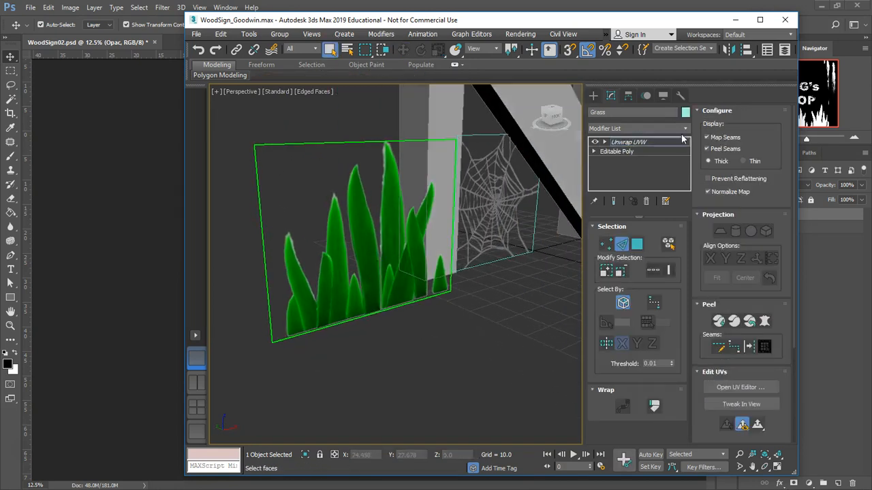
{"action": "right_click", "coordinate": [644, 143]}
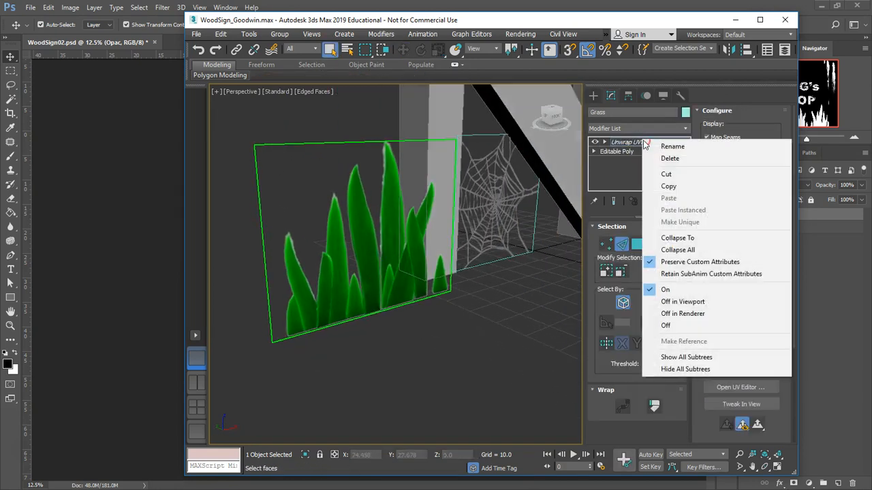
{"action": "left_click", "coordinate": [506, 195]}
{"action": "left_click_drag", "start_coordinate": [506, 195], "coordinate": [500, 221]}
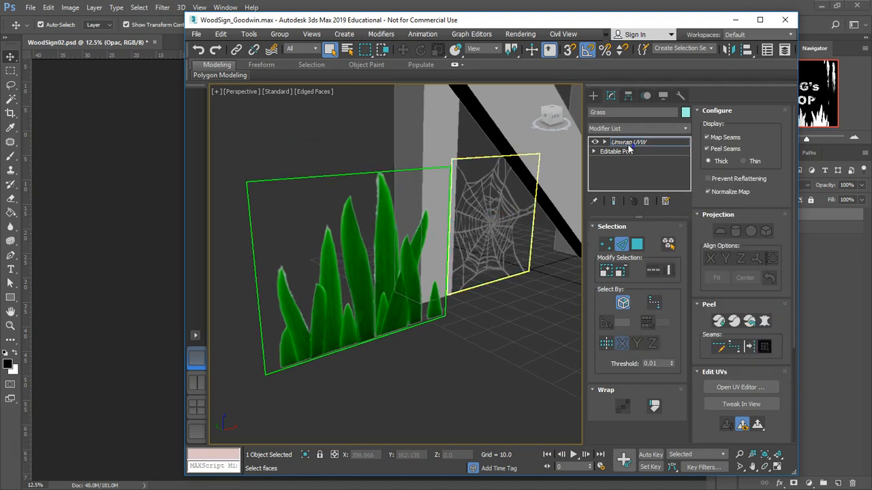
{"action": "right_click", "coordinate": [627, 144]}
{"action": "left_click", "coordinate": [653, 236]}
{"action": "left_click", "coordinate": [515, 298]}
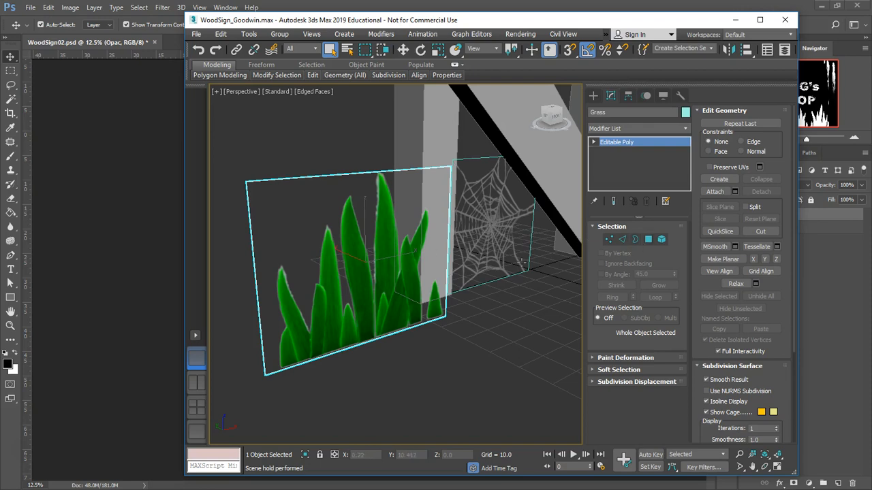
Step: Clone the grass plane as a single copy rotated -75 degrees around the Z axis, and nudge the copy slightly along X
{"action": "key", "text": "e"}
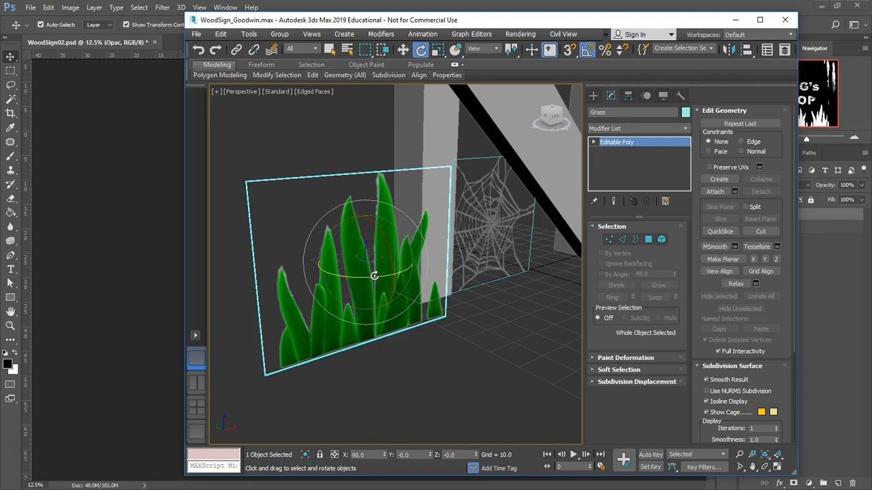
{"action": "left_click_drag", "start_coordinate": [375, 277], "coordinate": [332, 276]}
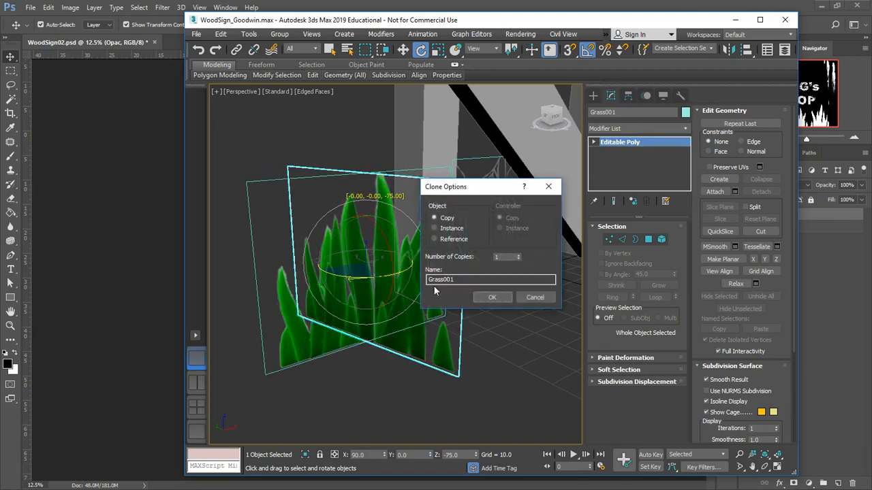
{"action": "left_click", "coordinate": [492, 299]}
{"action": "key", "text": "w"}
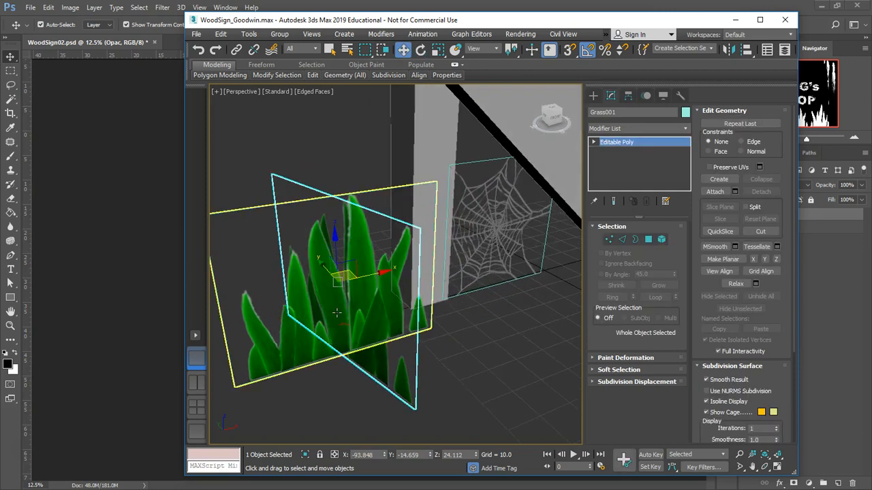
{"action": "mouse_move", "coordinate": [382, 272]}
{"action": "left_mouse_down"}
{"action": "mouse_move", "coordinate": [399, 273]}
{"action": "mouse_move", "coordinate": [388, 275]}
{"action": "left_mouse_up"}
Step: Deselect the grass copy and turn off the edged faces display
{"action": "left_click_drag", "start_coordinate": [341, 321], "coordinate": [437, 316]}
{"action": "scroll", "coordinate": [390, 305], "scroll_direction": "down", "scroll_amount": 5}
{"action": "left_click", "coordinate": [434, 318]}
{"action": "scroll", "coordinate": [414, 311], "scroll_direction": "up", "scroll_amount": 4}
{"action": "key", "text": "F4"}
Step: Examine the crossed grass planes and the whole wood sign in default shading from several angles
{"action": "mouse_move", "coordinate": [375, 314]}
{"action": "left_mouse_down"}
{"action": "mouse_move", "coordinate": [402, 326]}
{"action": "mouse_move", "coordinate": [367, 294]}
{"action": "mouse_move", "coordinate": [302, 331]}
{"action": "mouse_move", "coordinate": [353, 327]}
{"action": "mouse_move", "coordinate": [287, 344]}
{"action": "mouse_move", "coordinate": [356, 325]}
{"action": "mouse_move", "coordinate": [318, 326]}
{"action": "mouse_move", "coordinate": [292, 370]}
{"action": "mouse_move", "coordinate": [301, 308]}
{"action": "left_mouse_up"}
{"action": "scroll", "coordinate": [302, 309], "scroll_direction": "down", "scroll_amount": 4}
{"action": "left_click_drag", "start_coordinate": [377, 308], "coordinate": [384, 327]}
{"action": "scroll", "coordinate": [383, 321], "scroll_direction": "up", "scroll_amount": 4}
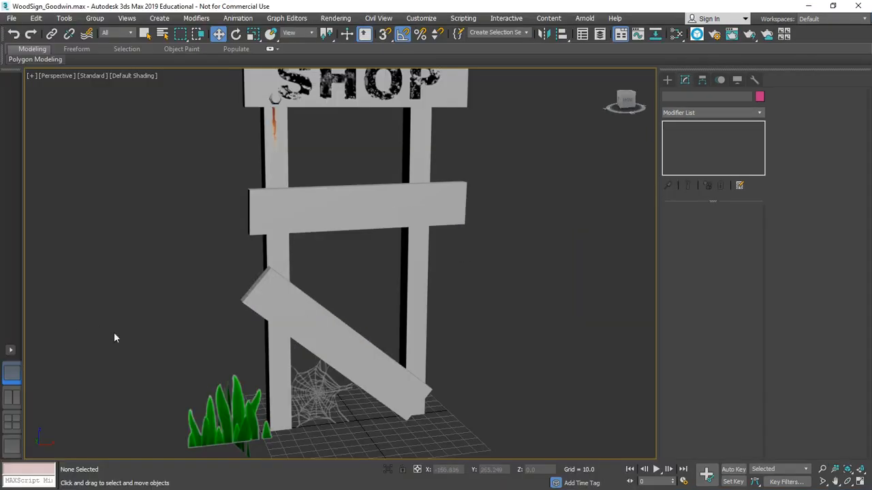
{"action": "scroll", "coordinate": [293, 344], "scroll_direction": "down", "scroll_amount": 5}
{"action": "left_click_drag", "start_coordinate": [312, 368], "coordinate": [247, 326]}
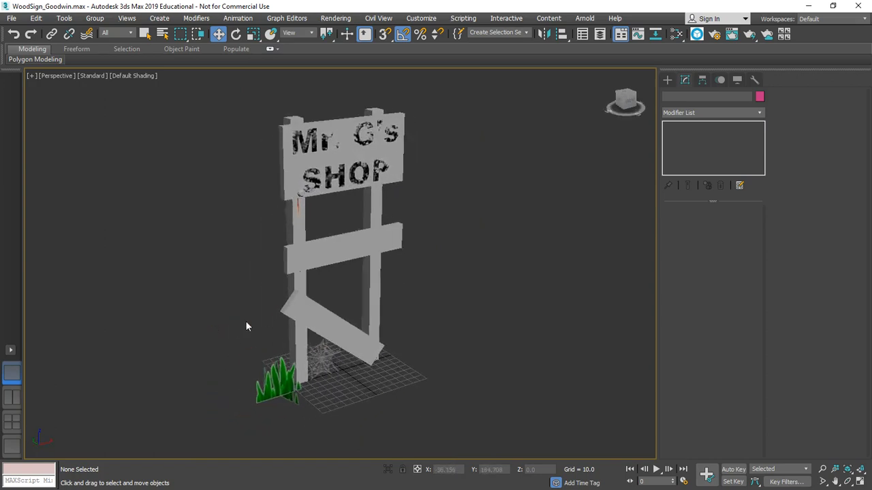
{"action": "left_click_drag", "start_coordinate": [253, 384], "coordinate": [273, 368]}
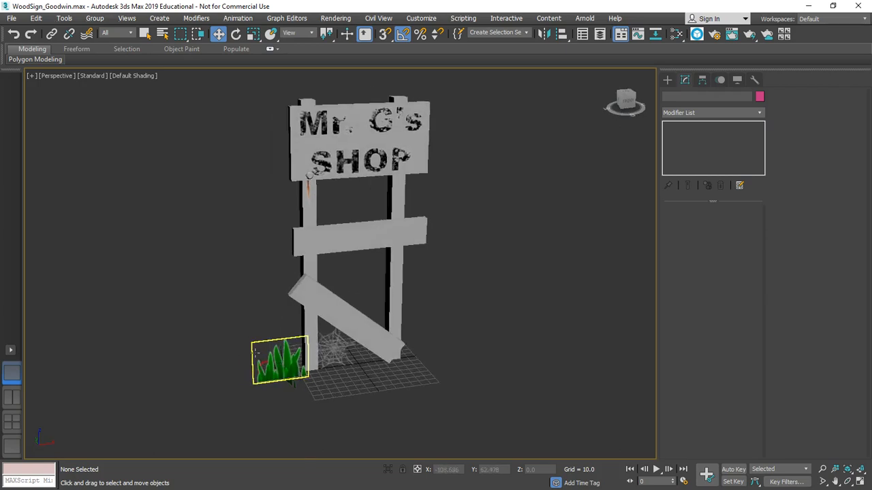
Step: Switch to Photoshop, collapse the DIFF and Opac layer groups, and make the Opac group visible
{"action": "left_click_drag", "start_coordinate": [0, 15], "coordinate": [542, 36]}
{"action": "double_click", "coordinate": [542, 39]}
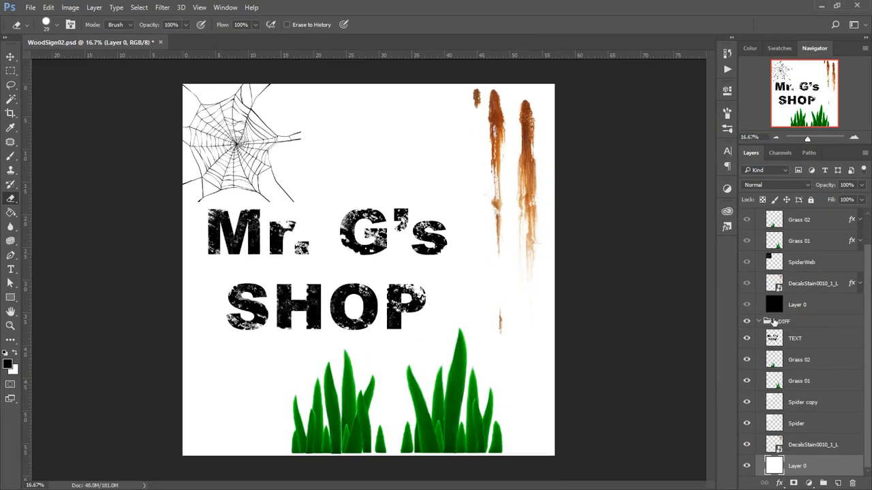
{"action": "left_click", "coordinate": [760, 322]}
{"action": "left_click", "coordinate": [785, 219]}
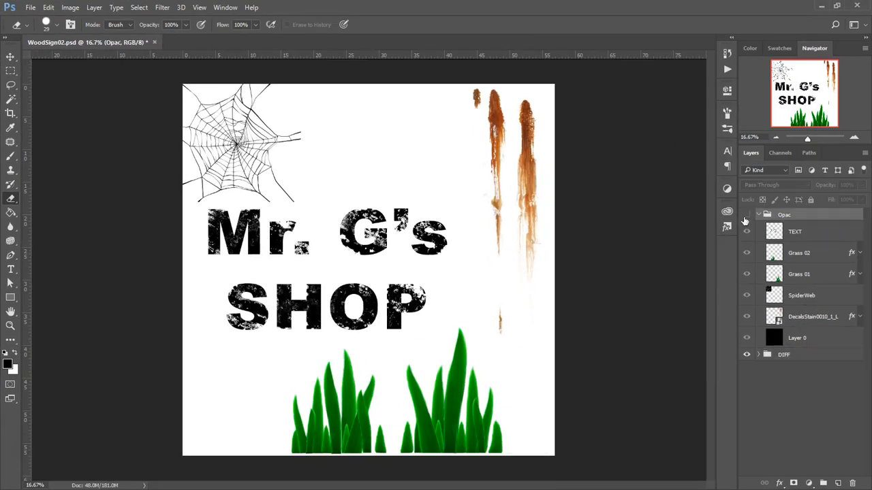
{"action": "left_click", "coordinate": [759, 215]}
{"action": "left_click", "coordinate": [746, 215]}
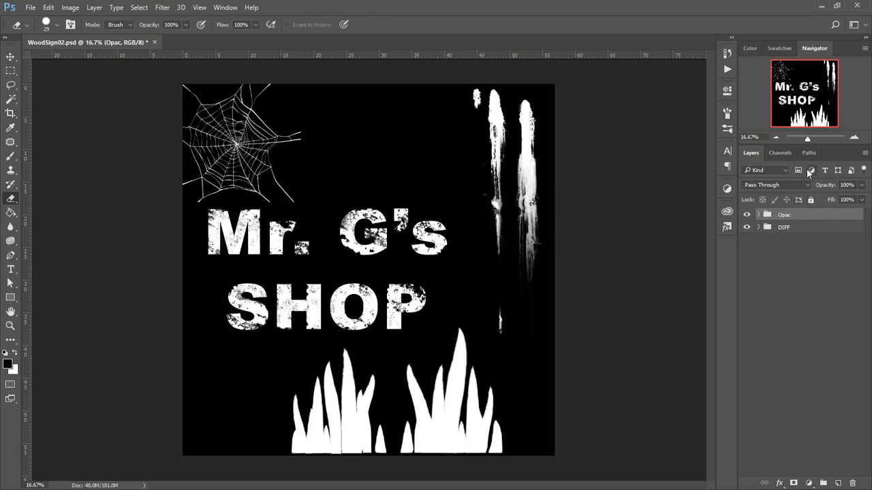
{"action": "key", "text": "v"}
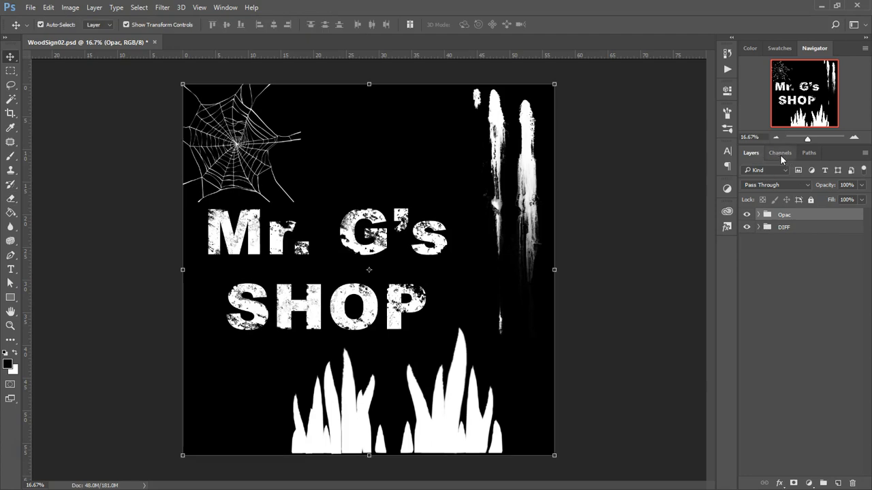
Step: Review the document's RGB, Red, Green and Blue channels, and return to the layer list
{"action": "left_click", "coordinate": [780, 153]}
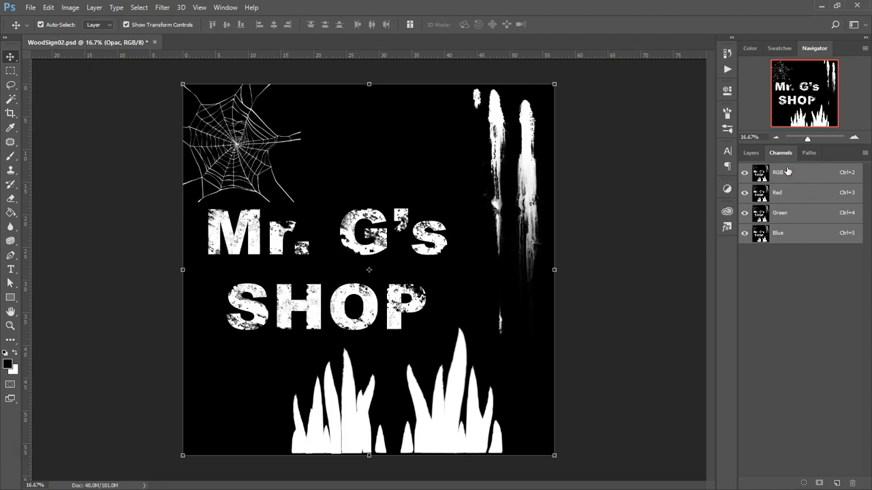
{"action": "left_click", "coordinate": [798, 235]}
{"action": "left_click", "coordinate": [744, 172]}
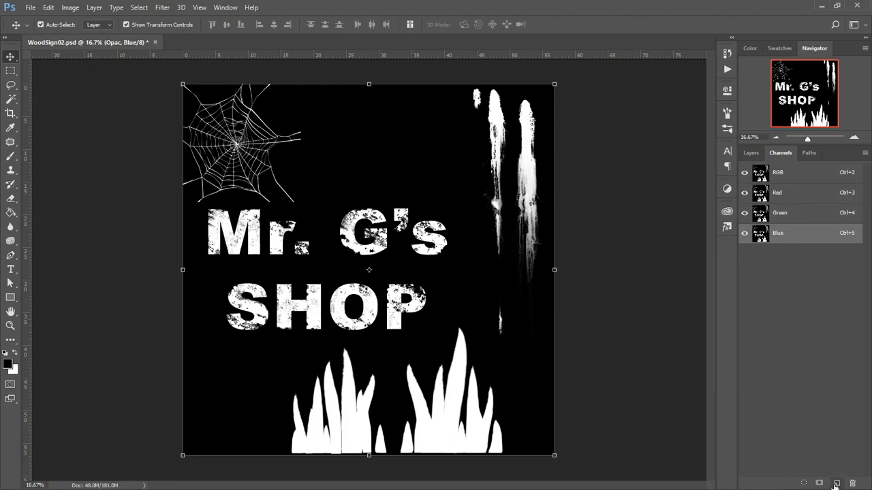
{"action": "left_click", "coordinate": [750, 153]}
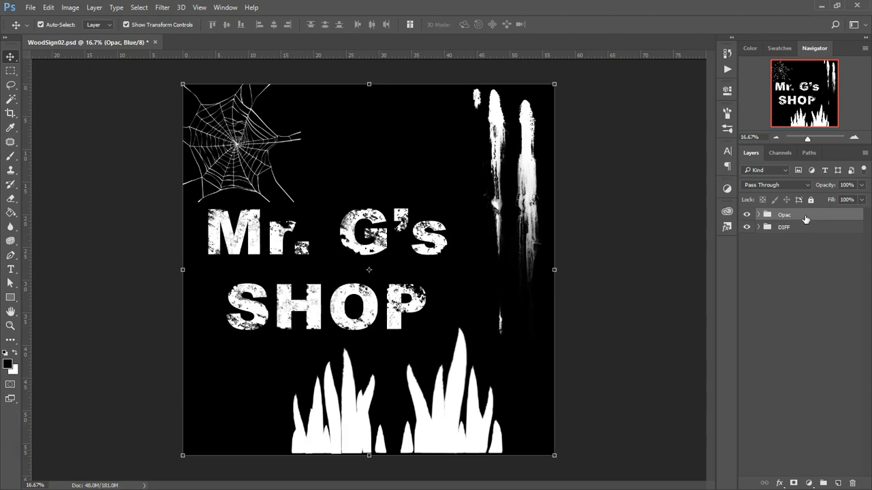
Step: Duplicate the Opac group and merge the copy into a single layer
{"action": "key", "text": "ctrl+j"}
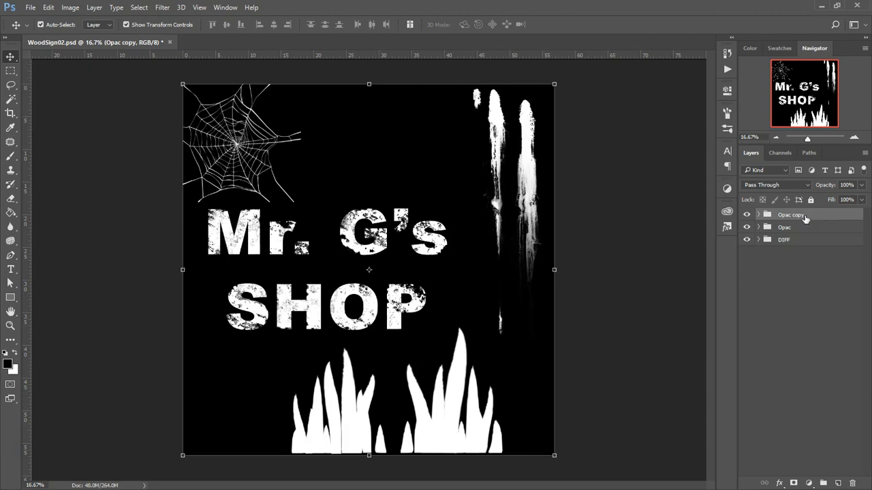
{"action": "key", "text": "ctrl+e"}
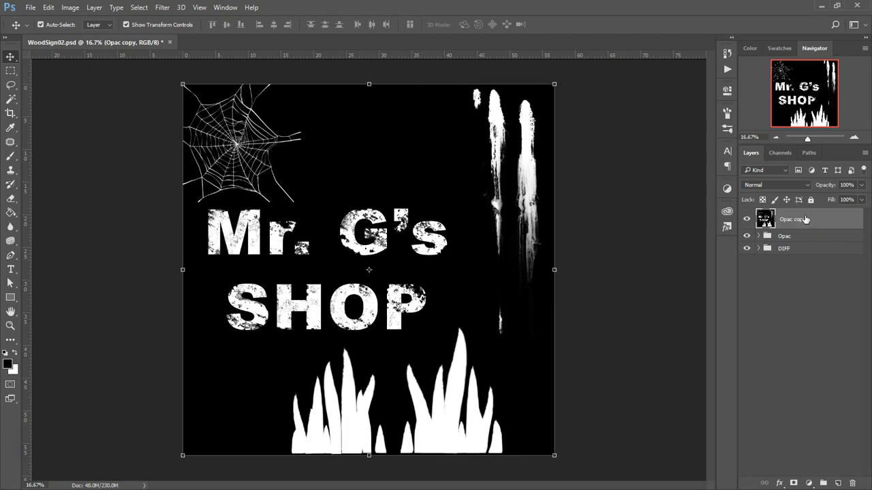
Step: Select the merged Opac copy layer across the whole canvas and paste its image into a new alpha channel
{"action": "left_click", "coordinate": [766, 219], "text": "ctrl"}
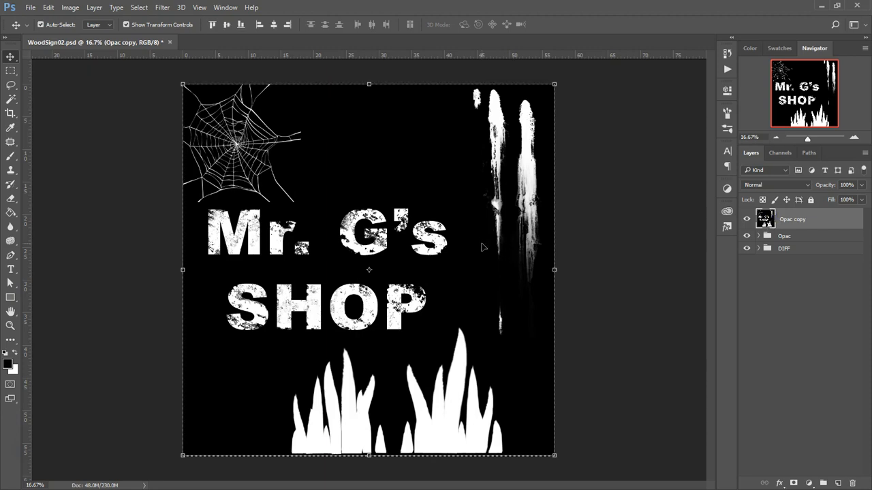
{"action": "key", "text": "m"}
{"action": "left_click_drag", "start_coordinate": [145, 71], "coordinate": [619, 472]}
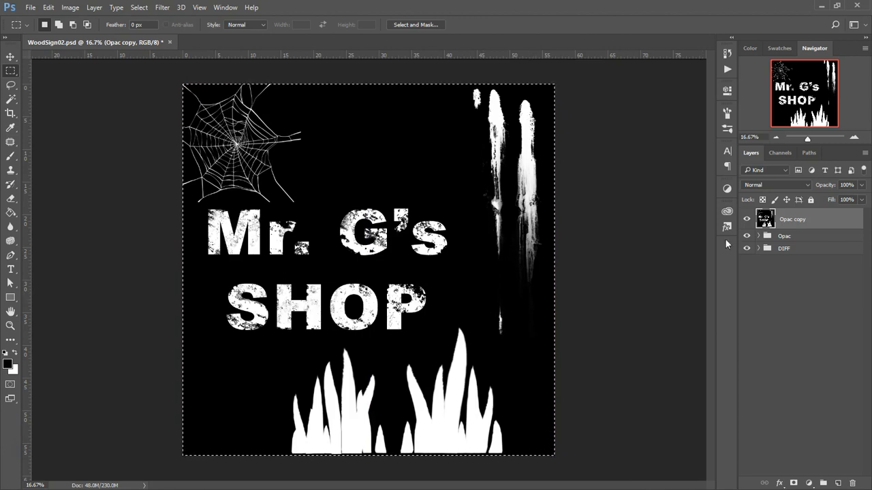
{"action": "left_click", "coordinate": [776, 153]}
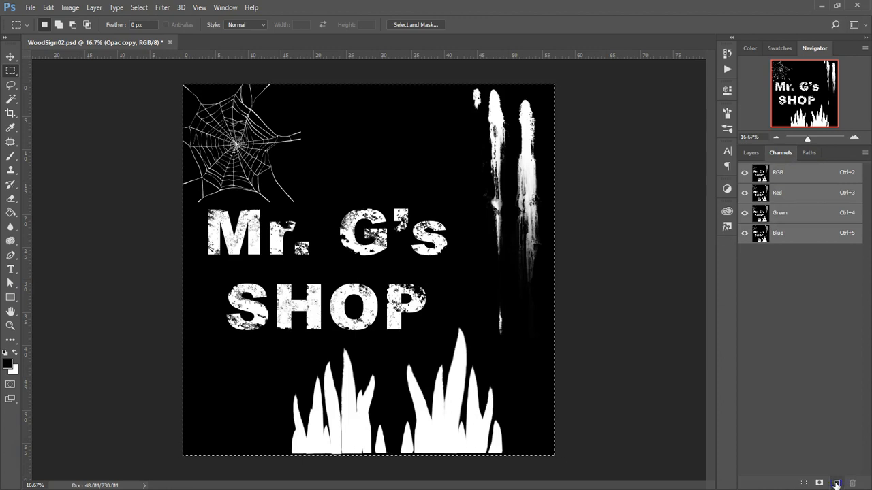
{"action": "left_click", "coordinate": [836, 483]}
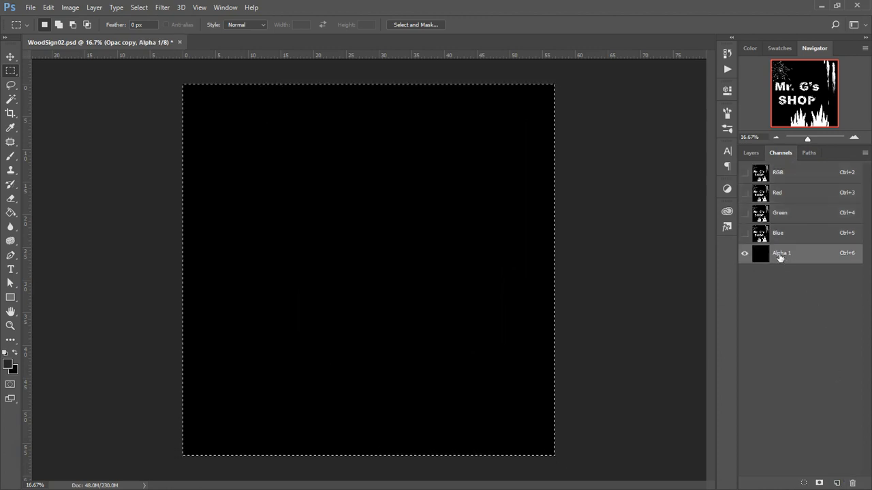
{"action": "key", "text": "ctrl+v"}
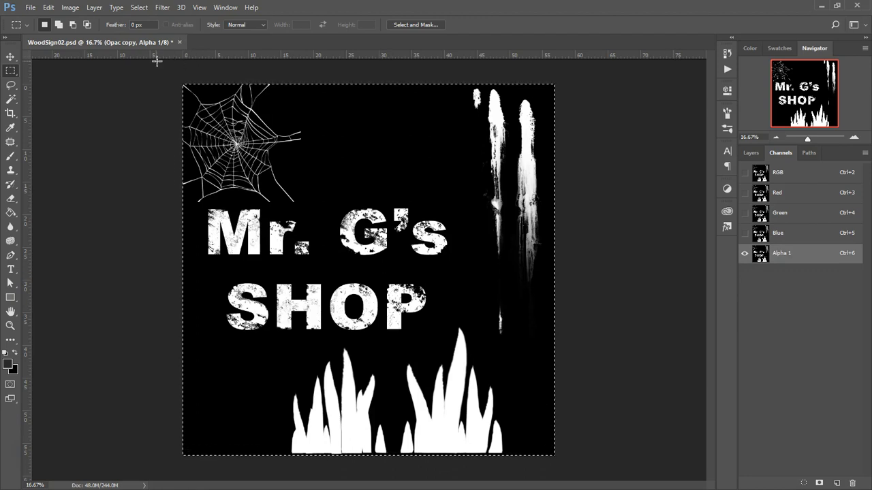
Step: Show the RGB channels again and hide the new alpha channel
{"action": "left_click", "coordinate": [748, 153]}
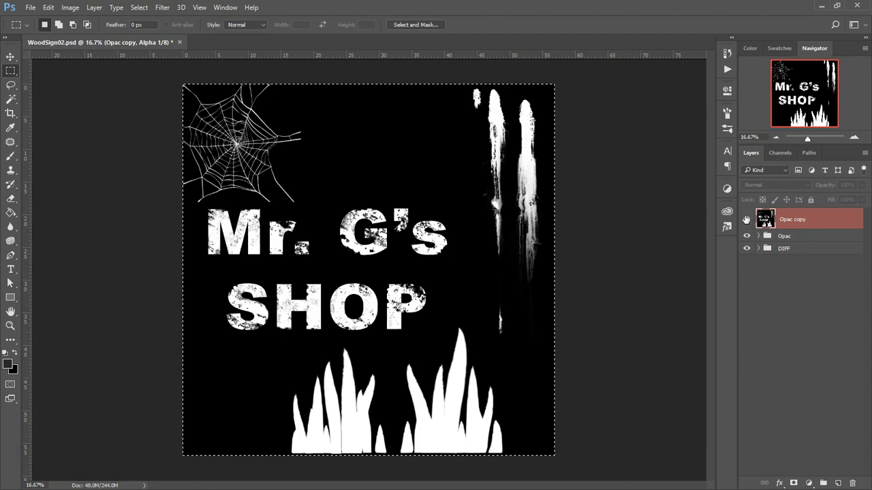
{"action": "left_click", "coordinate": [781, 152]}
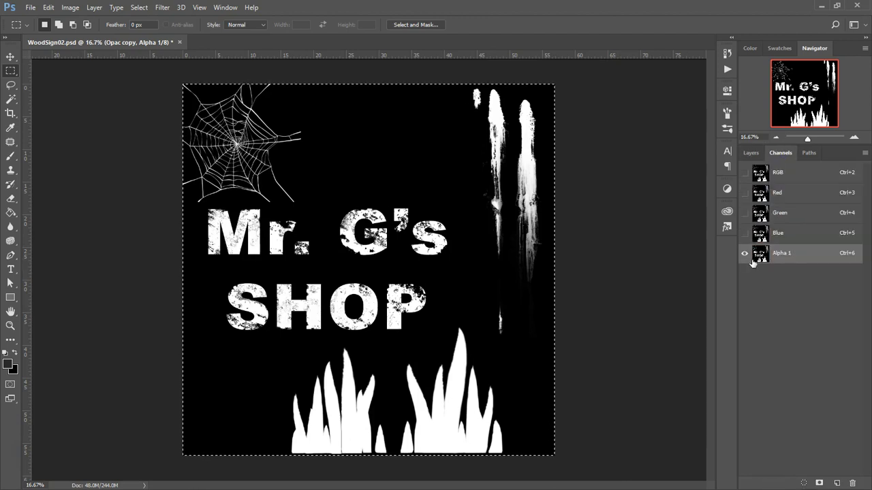
{"action": "left_click", "coordinate": [744, 173]}
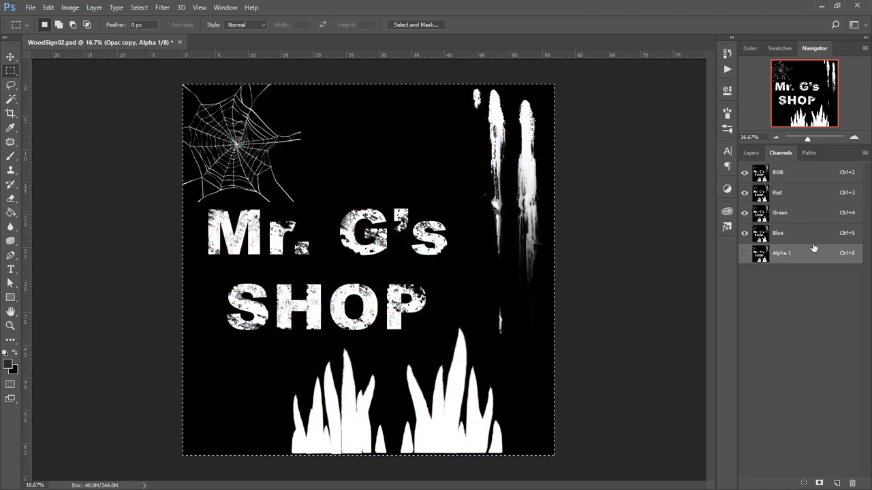
Step: Hide the Opac copy layer and the Opac group so only DIFF shows, and save WoodSign02.psd
{"action": "left_click", "coordinate": [748, 155]}
{"action": "left_click", "coordinate": [746, 220]}
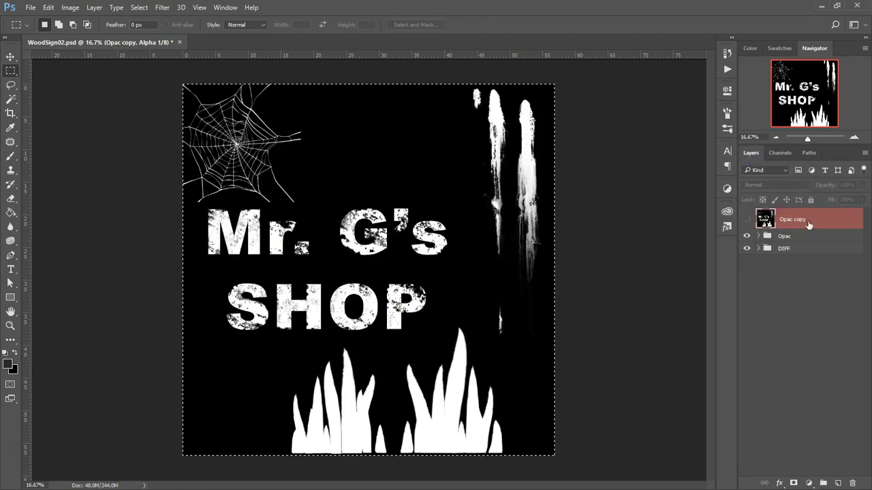
{"action": "left_click", "coordinate": [747, 236]}
{"action": "left_click", "coordinate": [762, 274]}
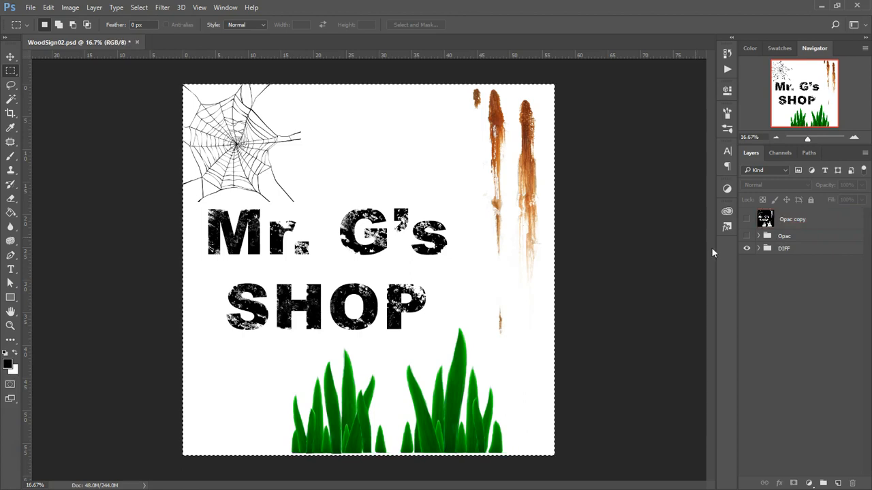
{"action": "key", "text": "ctrl+s"}
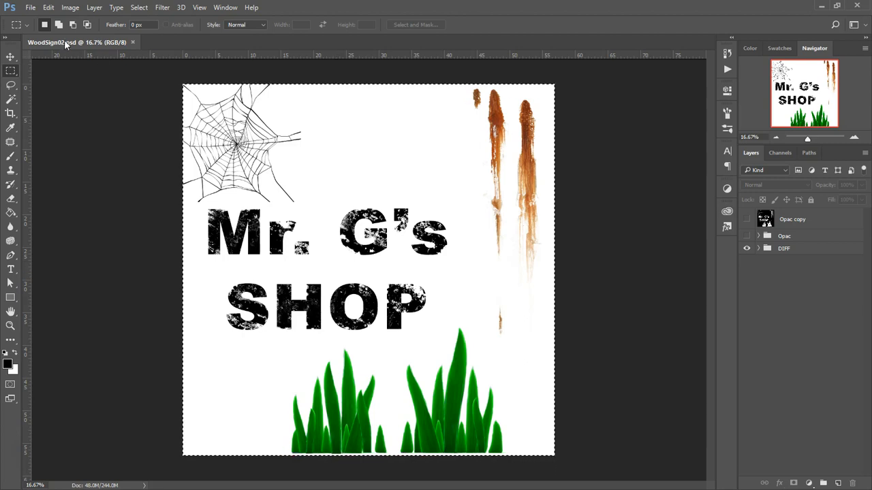
Step: Save a copy of the image as WoodSign02.png on the Desktop in PNG format, with Smallest / Slow compression and no interlacing
{"action": "left_click", "coordinate": [31, 7]}
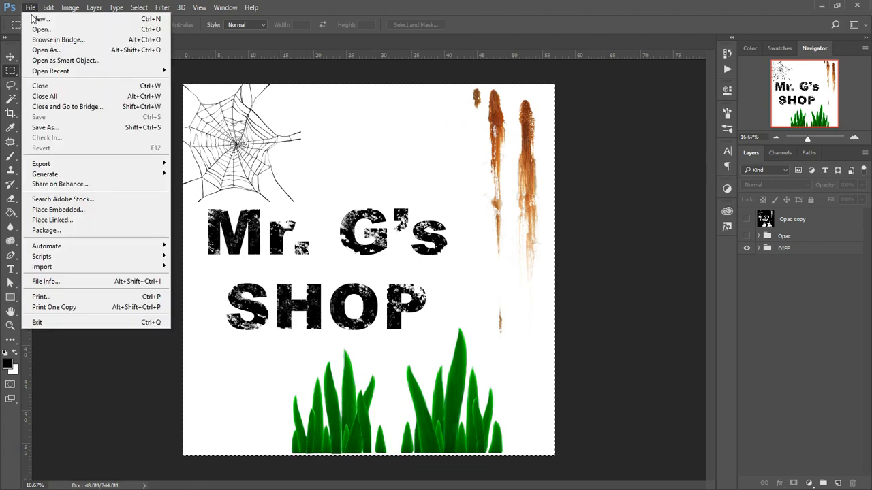
{"action": "left_click", "coordinate": [87, 131]}
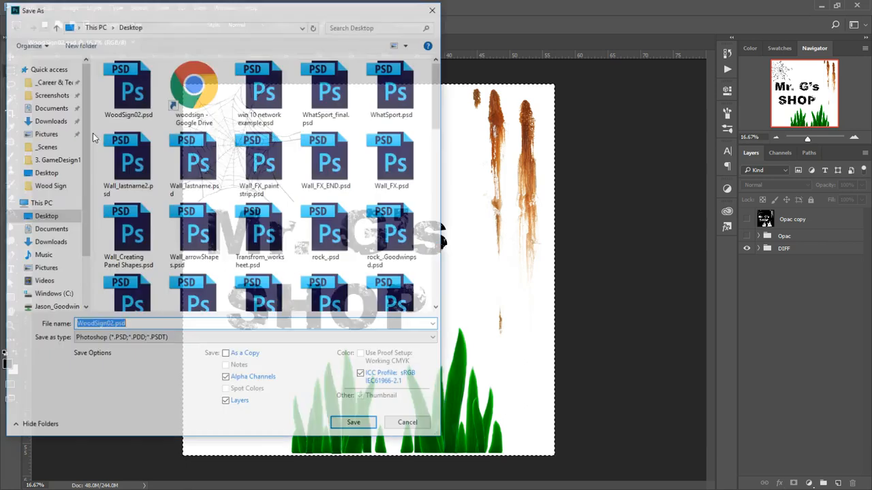
{"action": "left_click", "coordinate": [149, 340]}
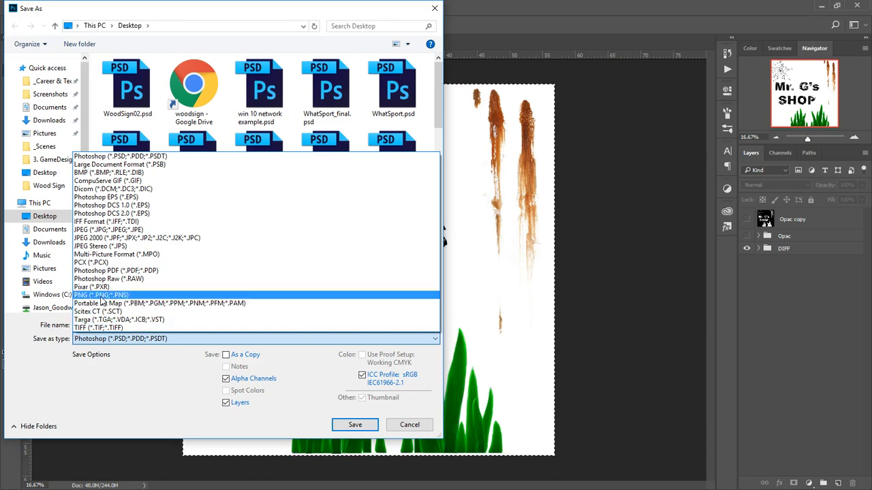
{"action": "left_click", "coordinate": [101, 296]}
{"action": "left_click", "coordinate": [112, 325]}
{"action": "left_click", "coordinate": [113, 326]}
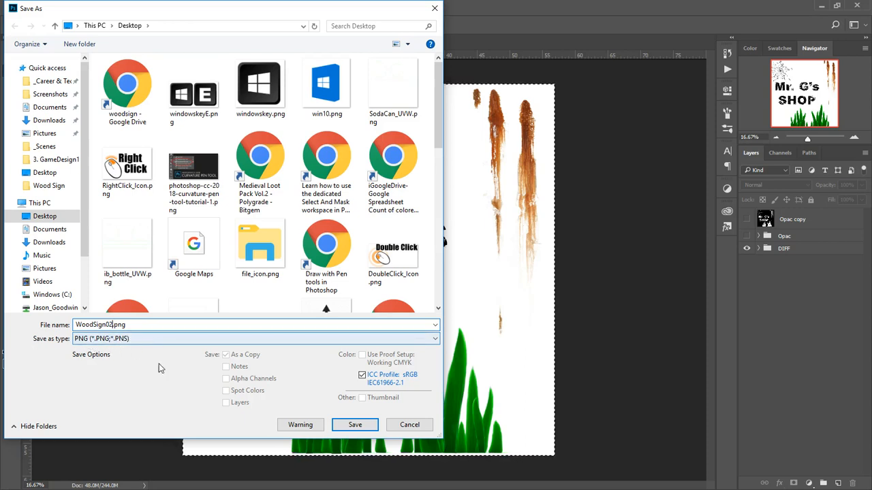
{"action": "left_click", "coordinate": [356, 425]}
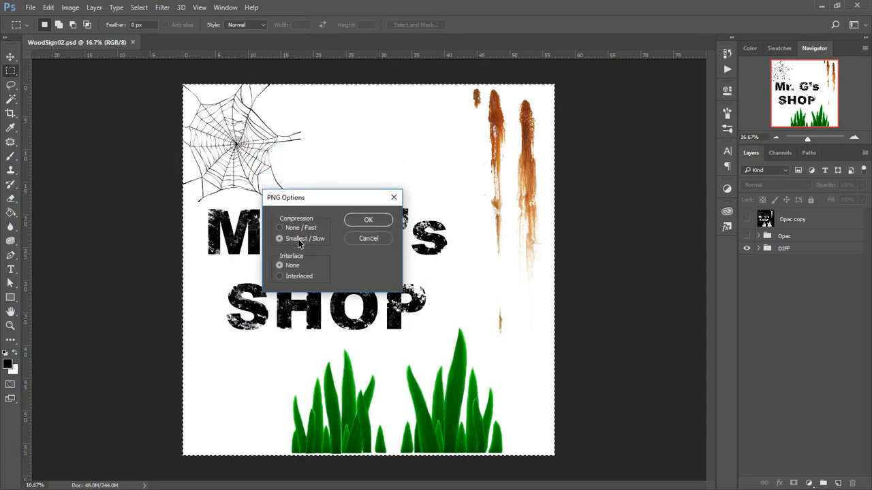
{"action": "left_click", "coordinate": [368, 220]}
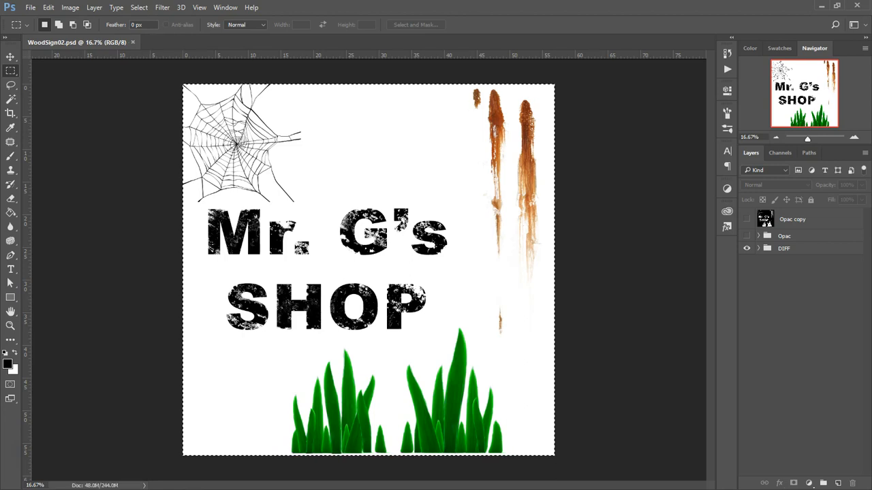
Step: Open the exported WoodSign02.png from the Desktop, examine its channels for an alpha channel, and close it
{"action": "key", "text": "ctrl+d"}
{"action": "left_click_drag", "start_coordinate": [152, 165], "coordinate": [418, 40]}
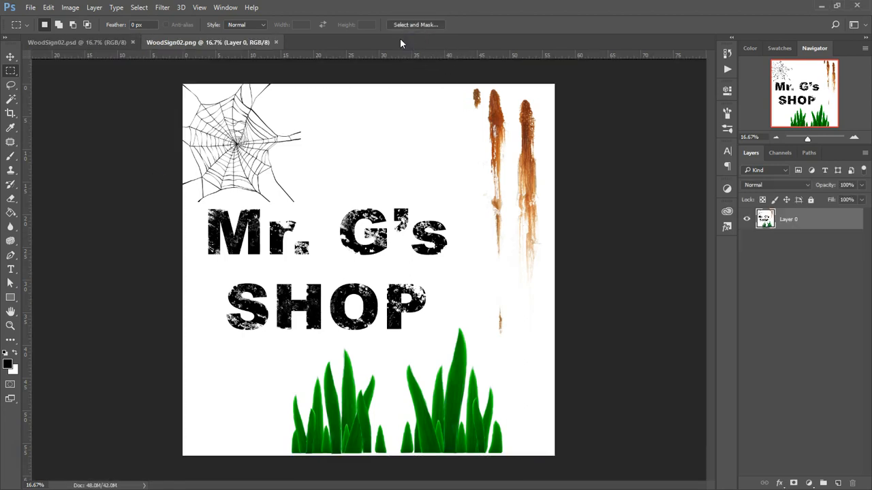
{"action": "left_click", "coordinate": [787, 153]}
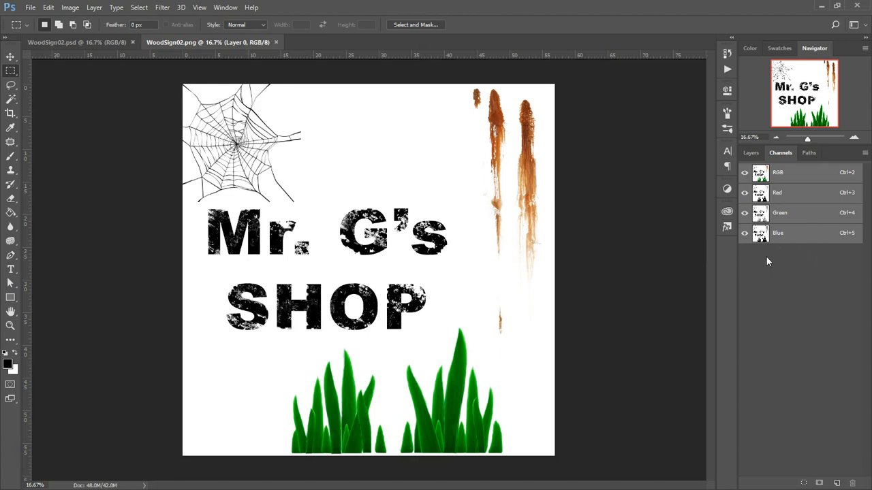
{"action": "left_click", "coordinate": [277, 42]}
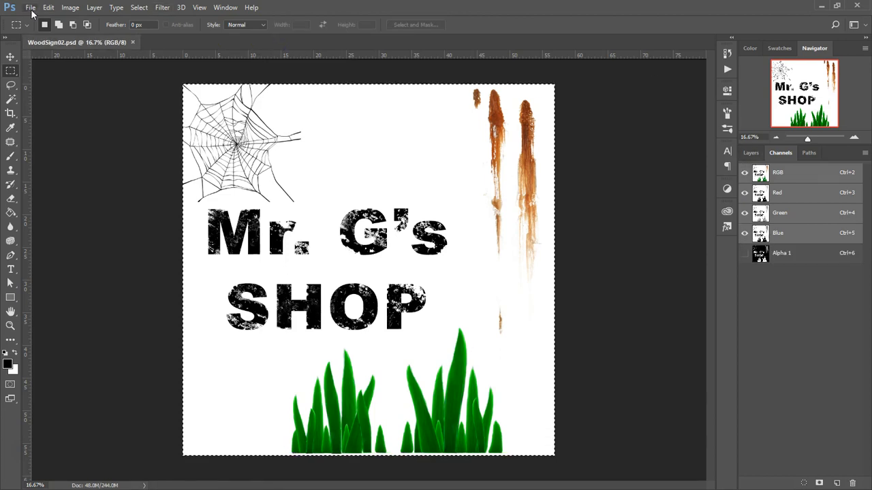
Step: Save a Targa copy of the image as WoodSign02.tga on the Desktop, including alpha channels, at 32 bits/pixel without compression
{"action": "left_click", "coordinate": [91, 7]}
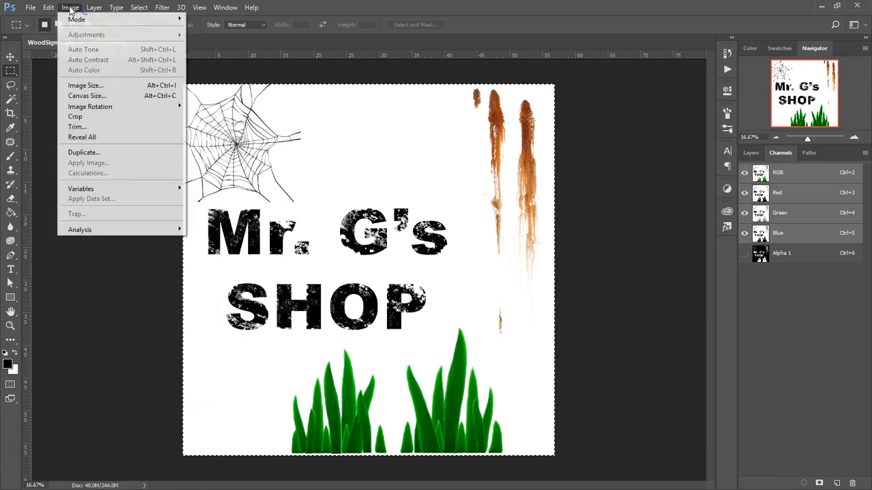
{"action": "mouse_move", "coordinate": [75, 8]}
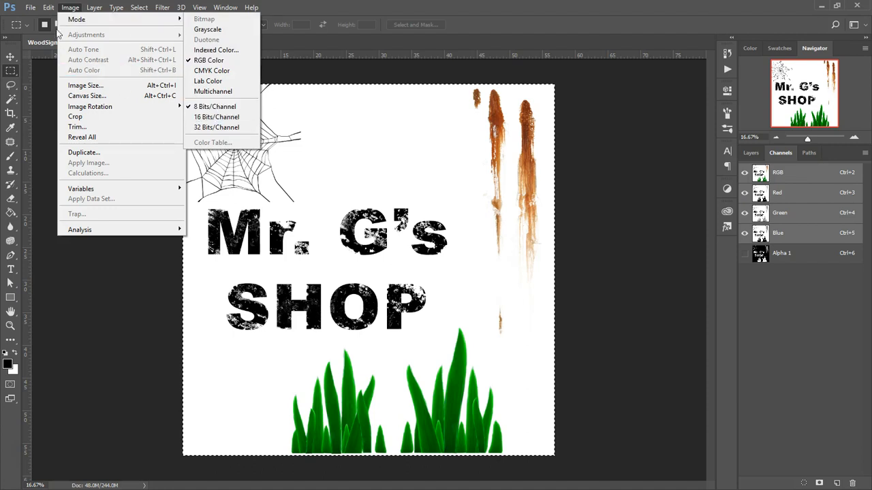
{"action": "mouse_move", "coordinate": [34, 9]}
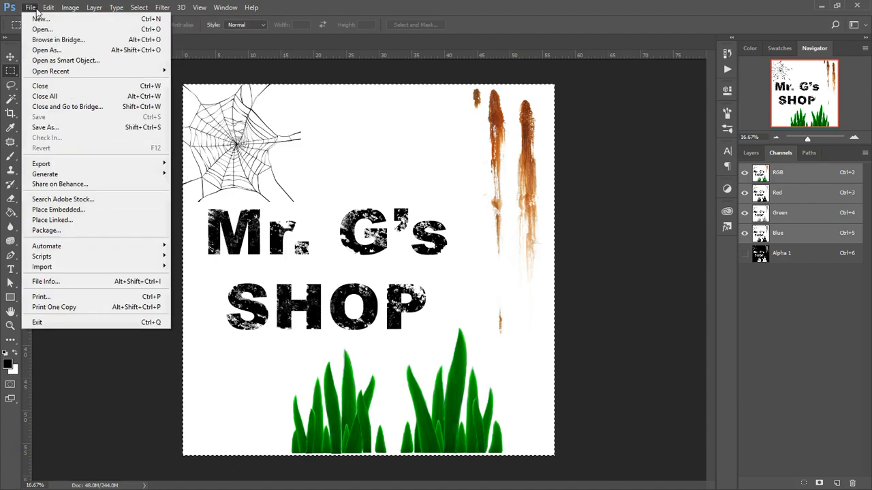
{"action": "left_click", "coordinate": [71, 128]}
{"action": "left_click", "coordinate": [162, 339]}
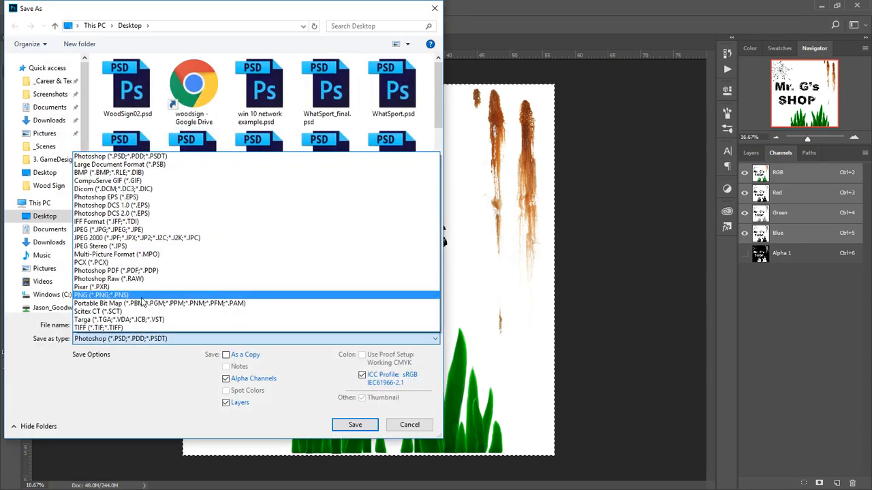
{"action": "left_click", "coordinate": [107, 313]}
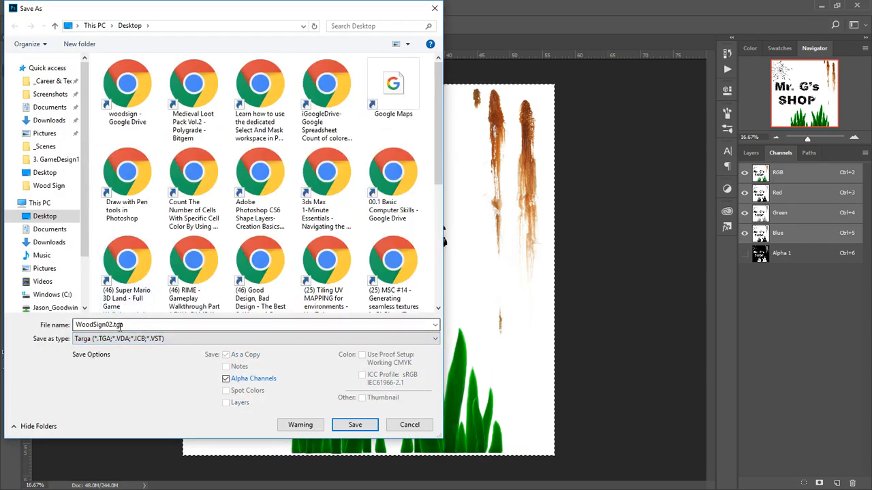
{"action": "left_click", "coordinate": [355, 425]}
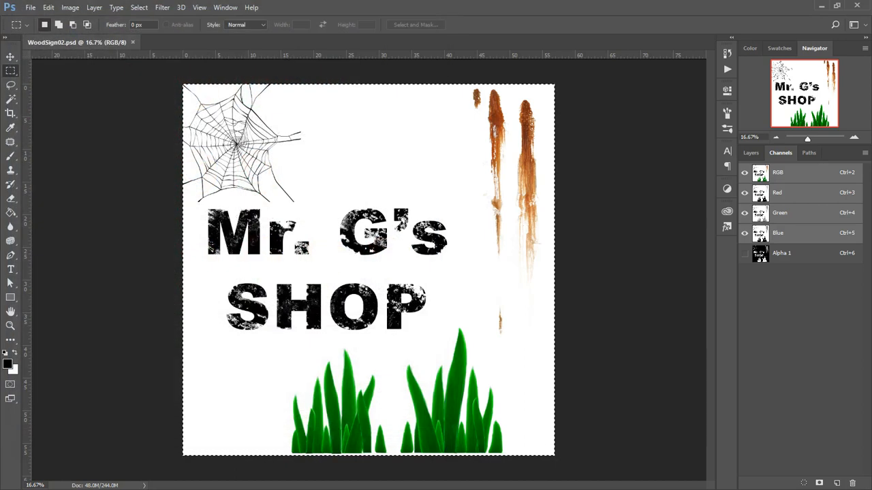
{"action": "left_click_drag", "start_coordinate": [287, 145], "coordinate": [292, 197]}
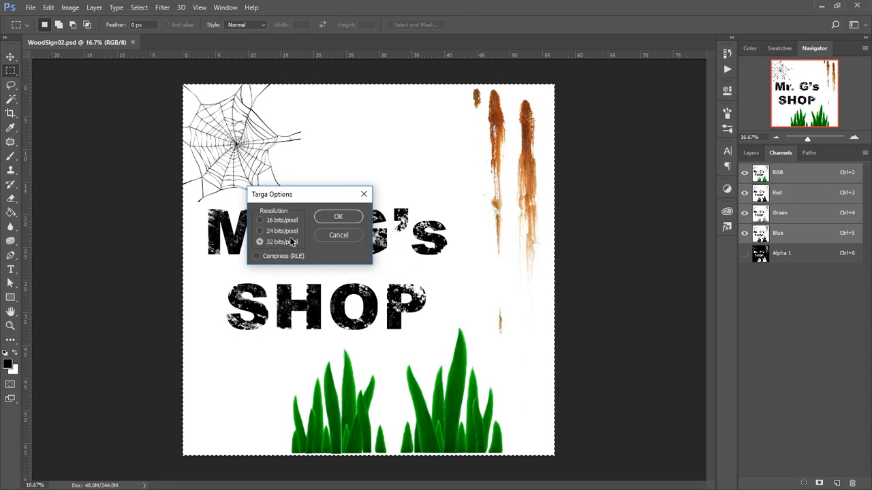
{"action": "left_click", "coordinate": [337, 218]}
Step: Open the exported WoodSign02.tga from the Desktop and examine its layers and its channels, including the alpha channel
{"action": "key", "text": "ctrl+d"}
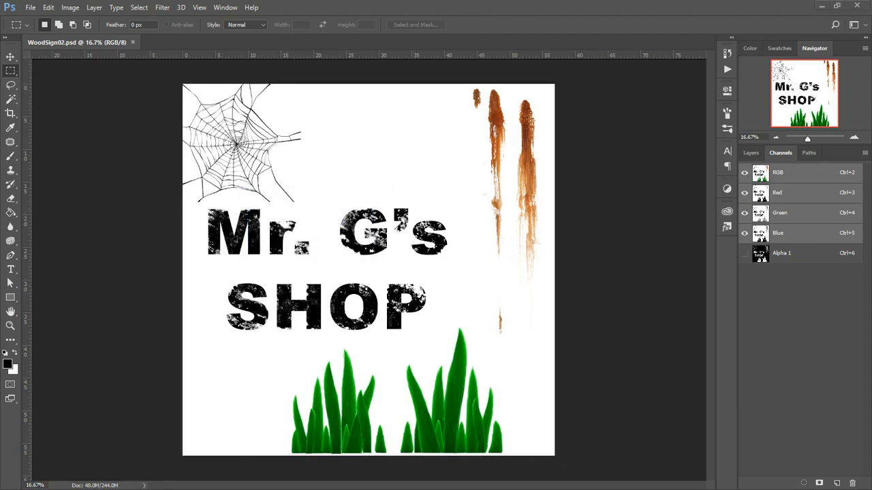
{"action": "left_click_drag", "start_coordinate": [324, 52], "coordinate": [306, 41]}
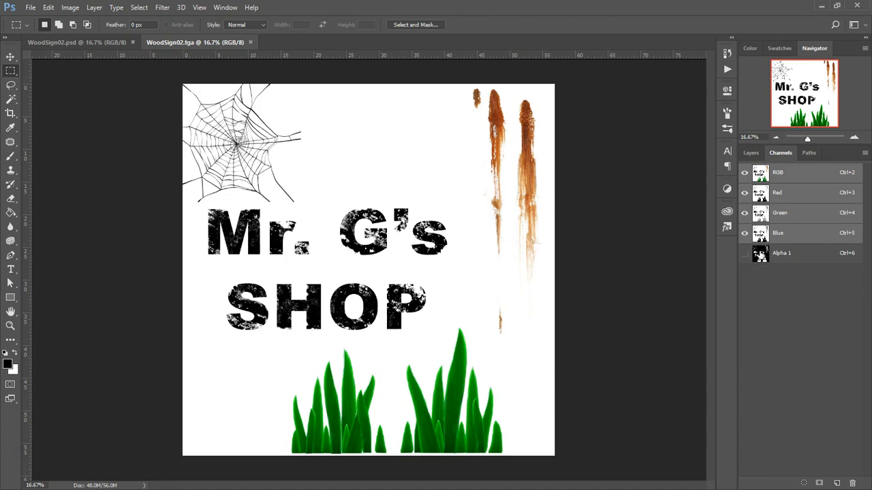
{"action": "left_click", "coordinate": [751, 152]}
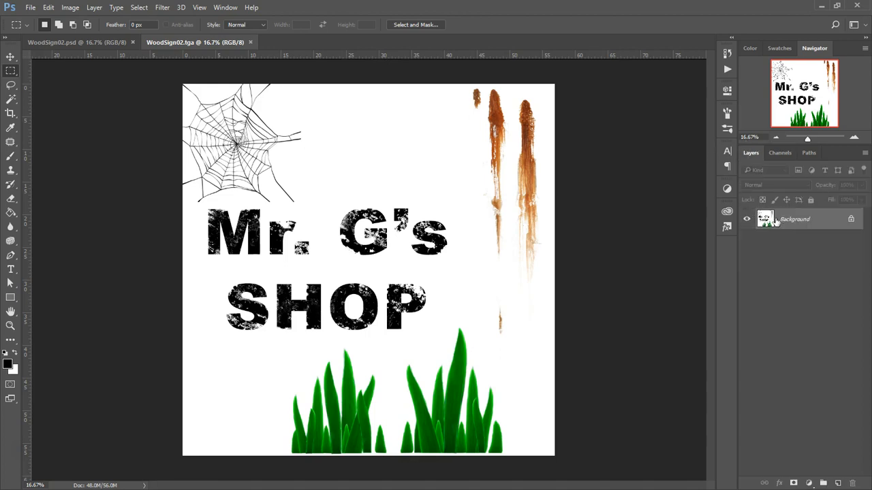
{"action": "left_click", "coordinate": [780, 152]}
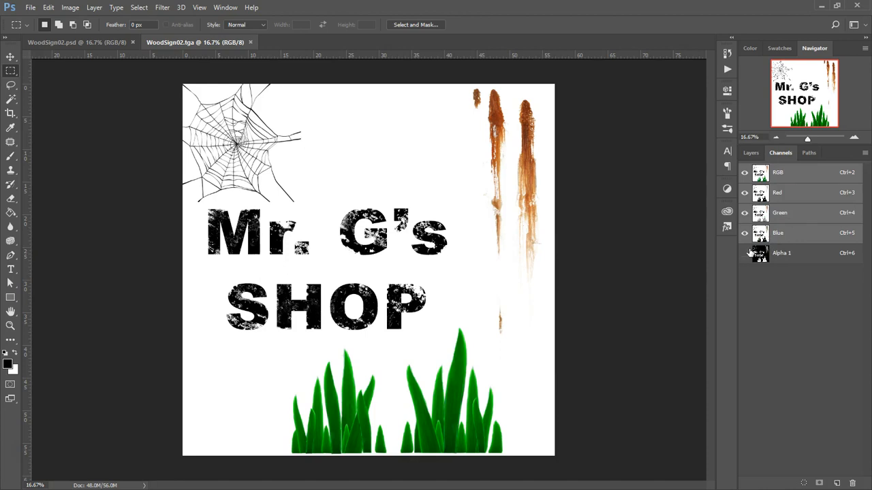
Step: Compare the layers of WoodSign02.psd with the exported Targa image, and close WoodSign02.tga
{"action": "left_click", "coordinate": [74, 42]}
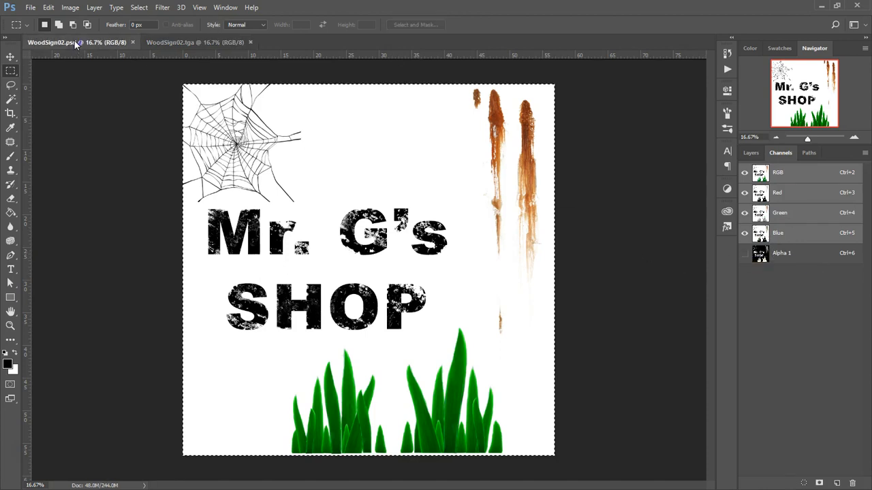
{"action": "left_click", "coordinate": [752, 154]}
{"action": "left_click", "coordinate": [206, 43]}
{"action": "left_click", "coordinate": [250, 43]}
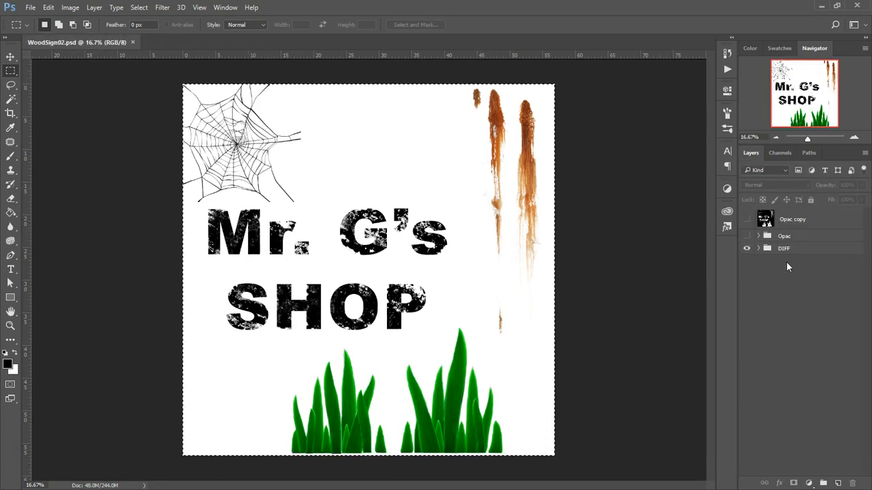